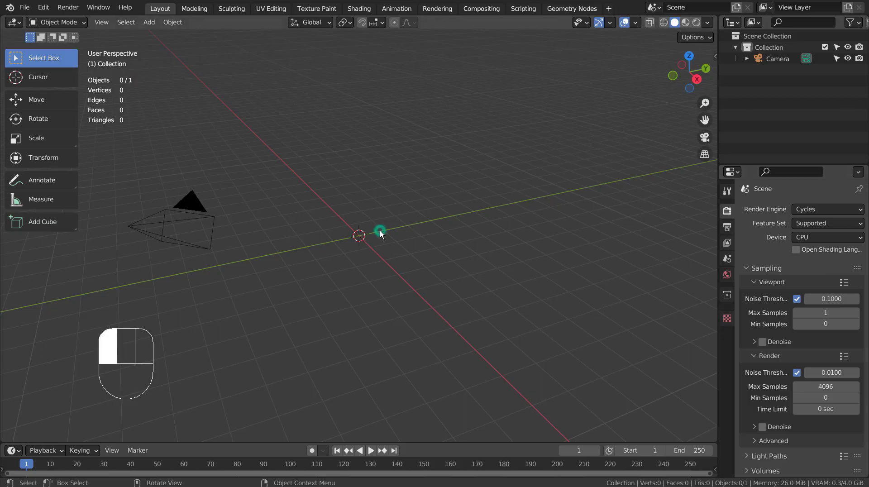
Add a mesh plane at the scene origin
key(shift+a)
mouse_move(379, 229)
click(420, 229)
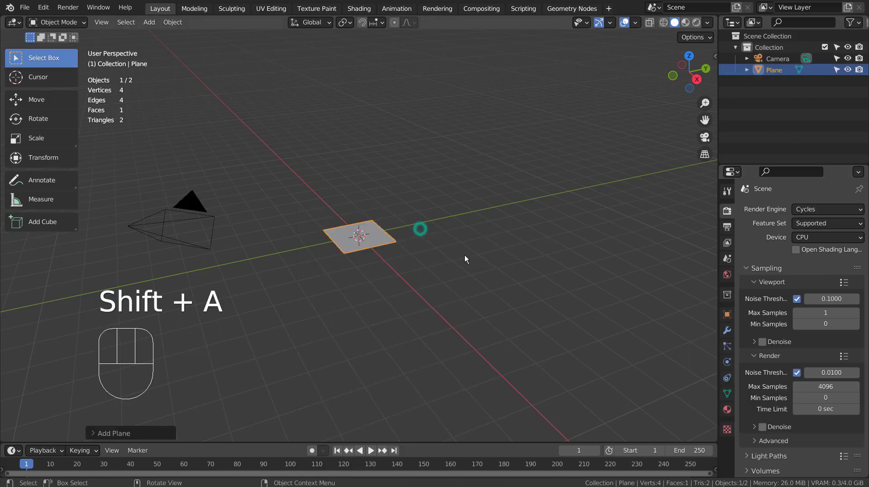
Switch the render engine from Cycles to Eevee and reselect the plane
click(800, 214)
click(802, 225)
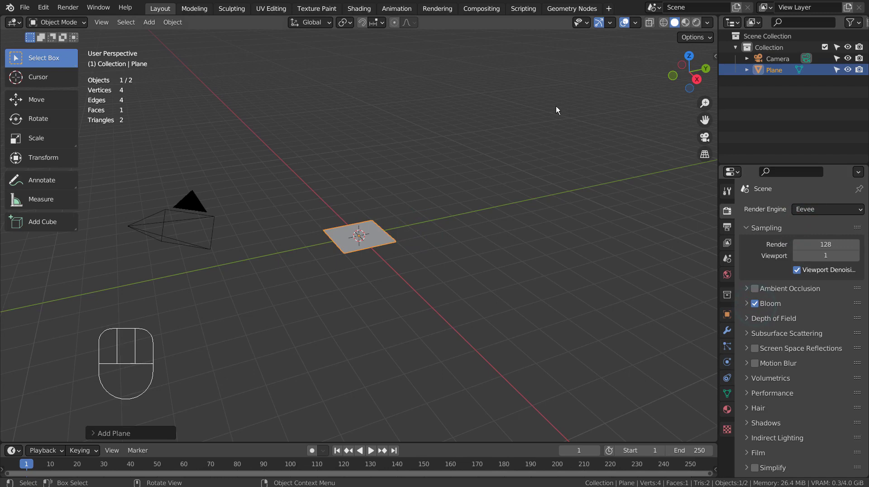
click(517, 202)
click(364, 229)
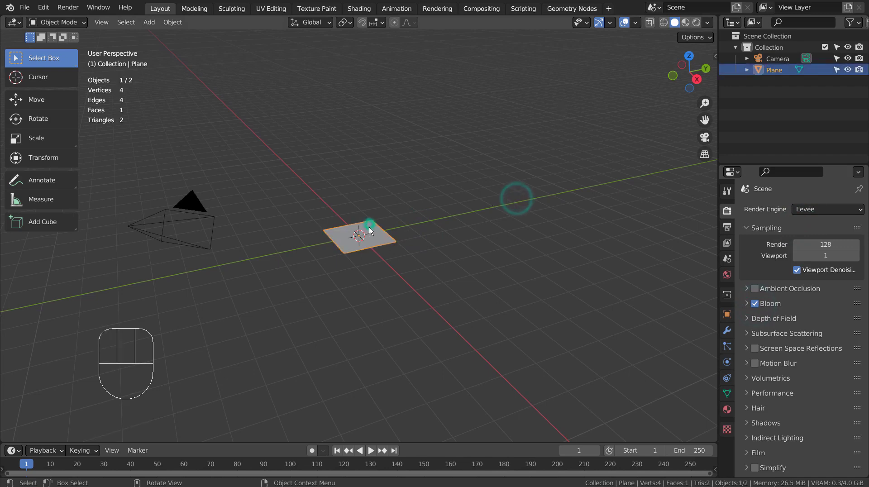
Duplicate the plane and raise the copy straight up along Z
key(shift+d)
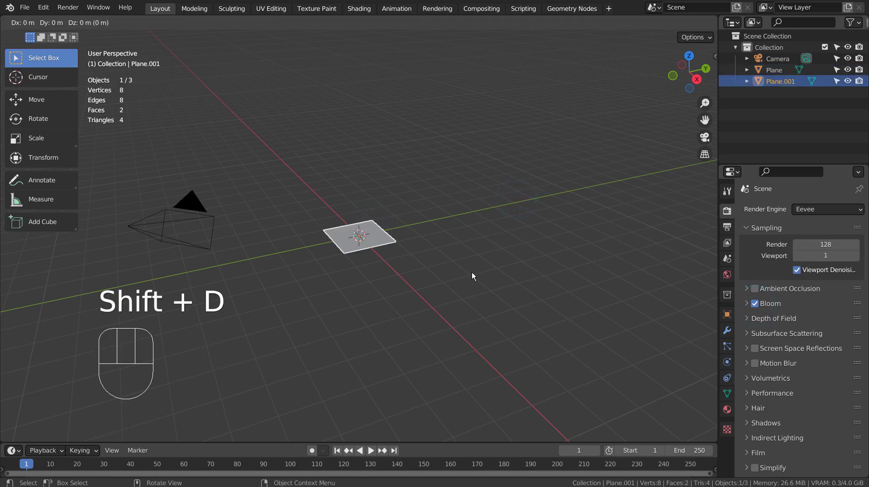
key(z)
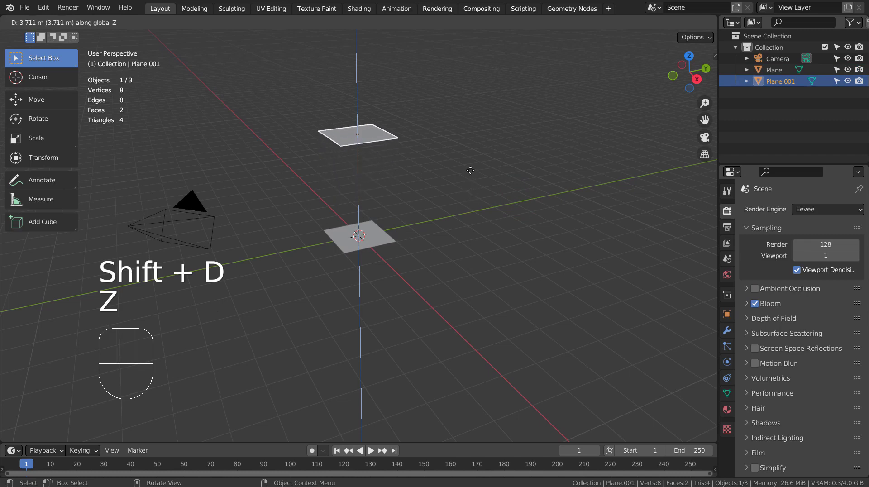
click(471, 169)
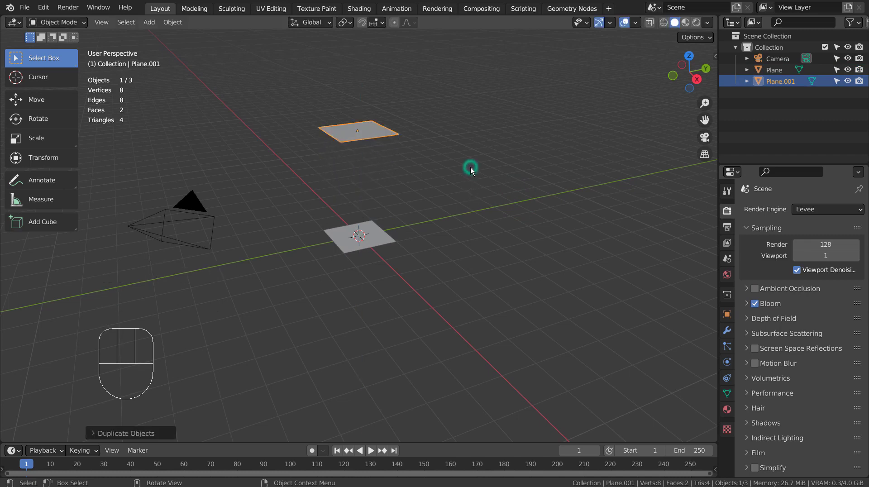
In front view, slide the raised copy about 5 m along the X axis
key(KP_1)
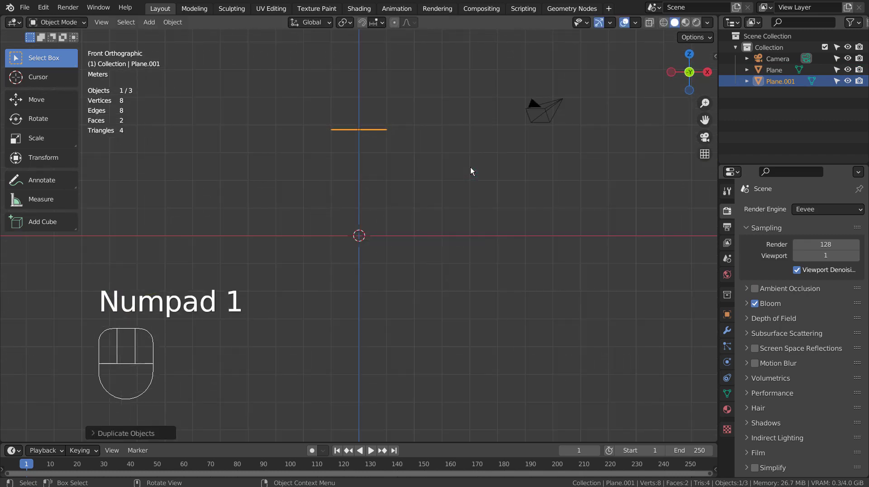
key(g)
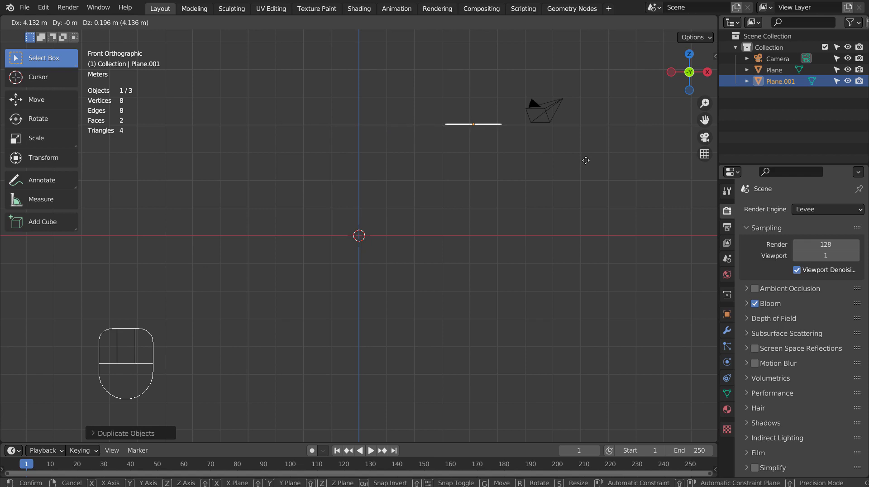
key(x)
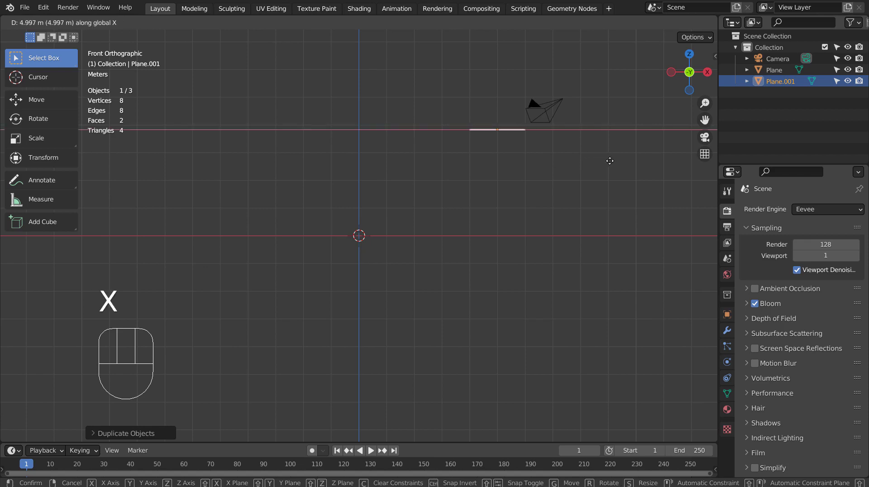
click(610, 161)
middle_drag(610, 160, 544, 173)
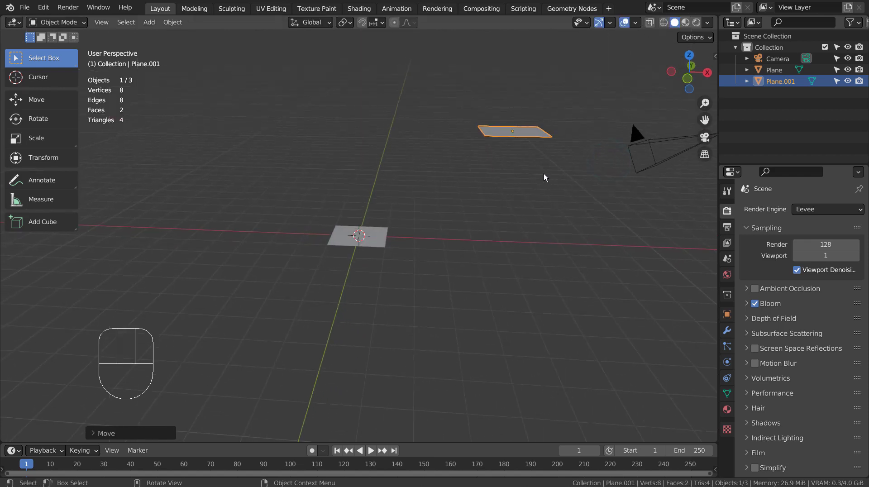
Add a particle system to the raised plane and preview the animation
click(728, 345)
click(859, 209)
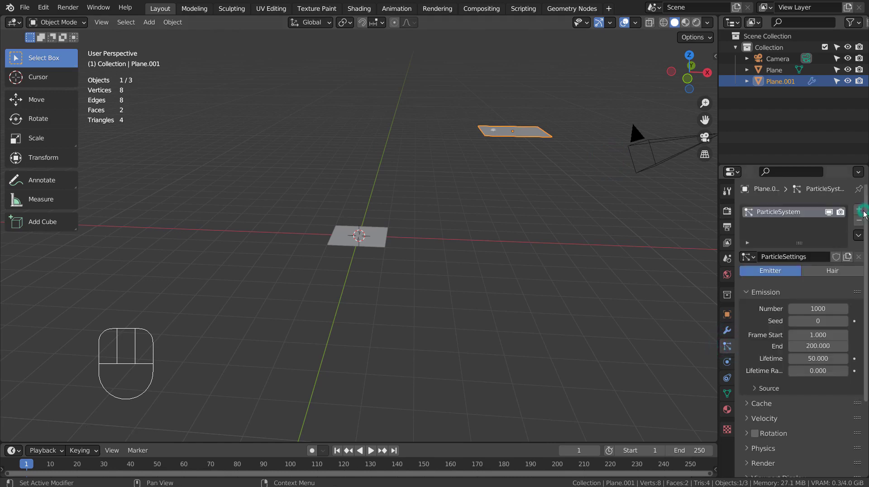
click(371, 451)
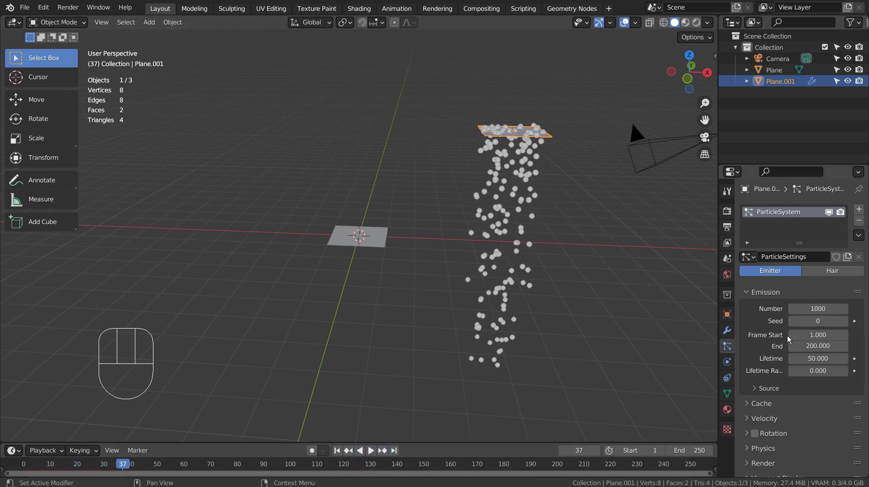
Set the particles' Object Align X velocity to -5 m/s
scroll(769, 381, down, 2)
click(749, 383)
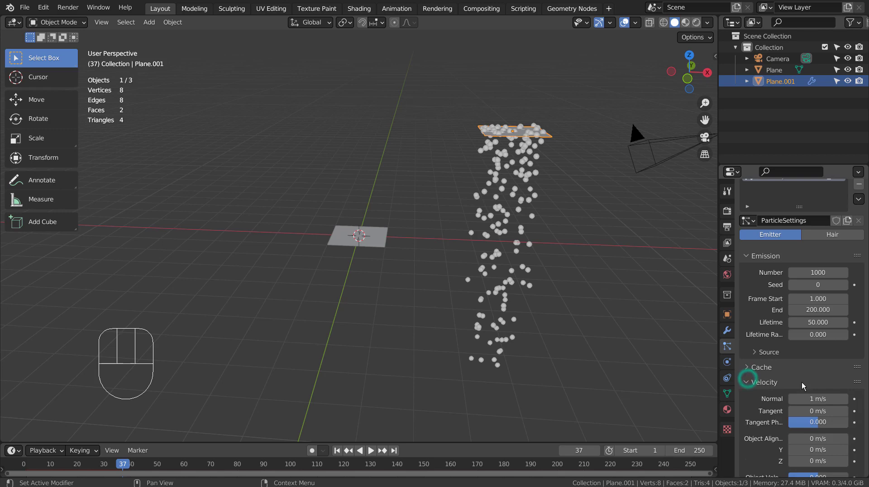
scroll(769, 383, down, 5)
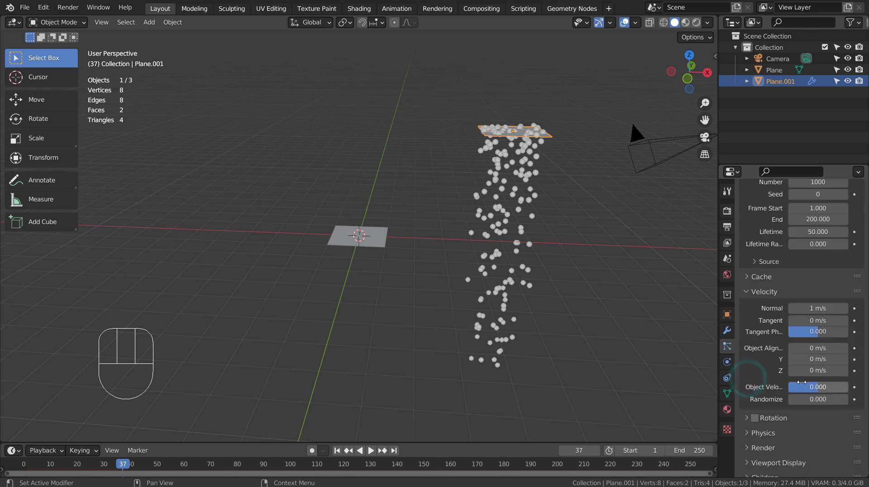
click(831, 347)
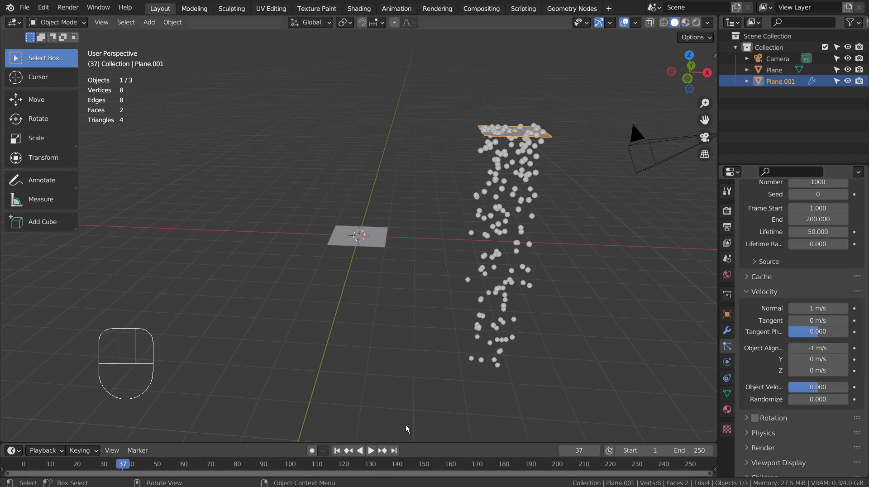
click(339, 450)
click(371, 450)
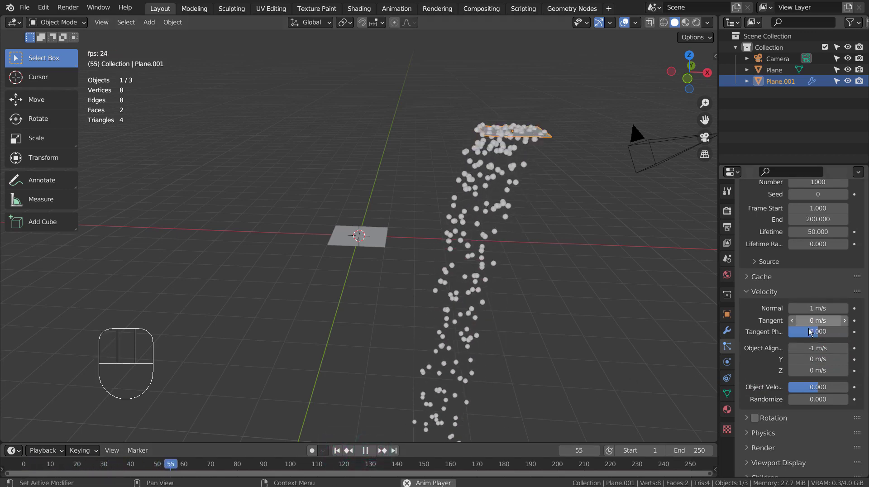
drag(817, 348, 798, 347)
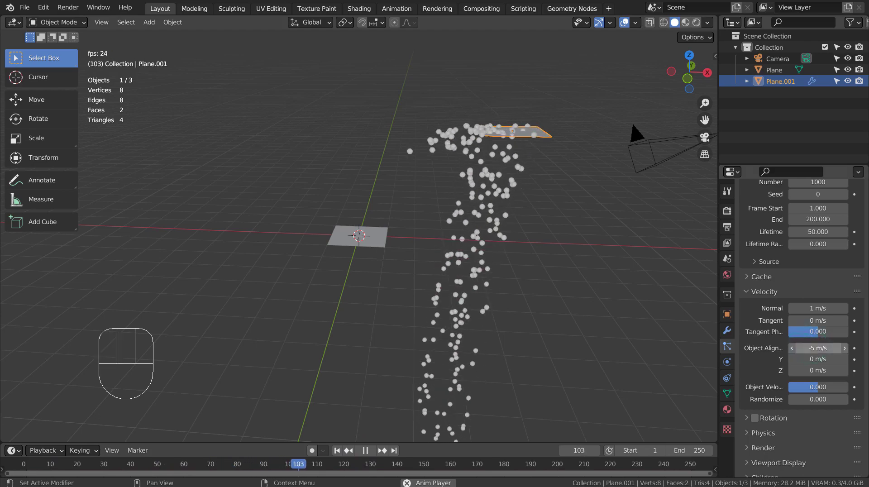
middle_drag(474, 306, 500, 284)
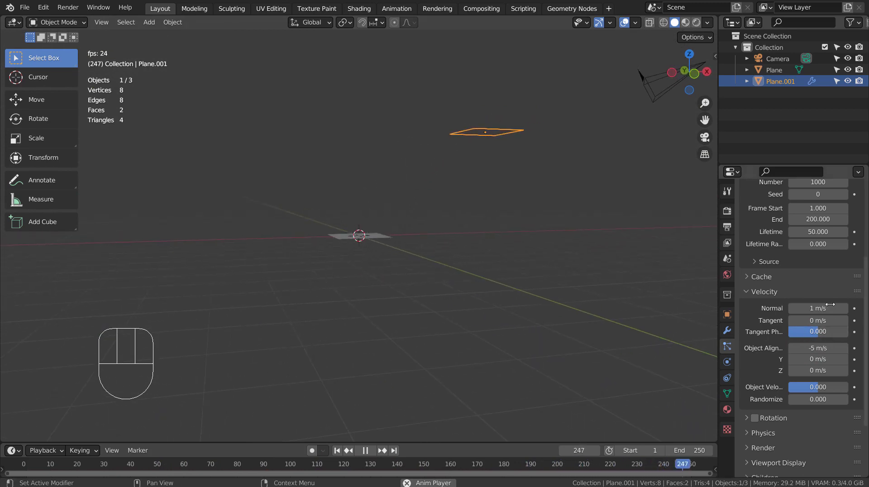
Set the particle emission End frame and the scene end frame both to 100
scroll(805, 317, up, 5)
click(811, 311)
mouse_move(811, 311)
mouse_down()
mouse_move(813, 322)
mouse_move(835, 322)
mouse_move(812, 310)
mouse_up()
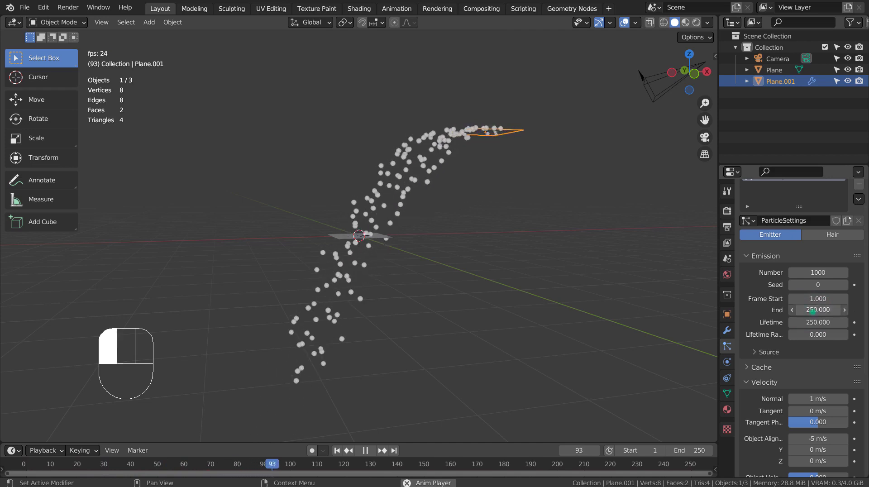
text(100)
key(Return)
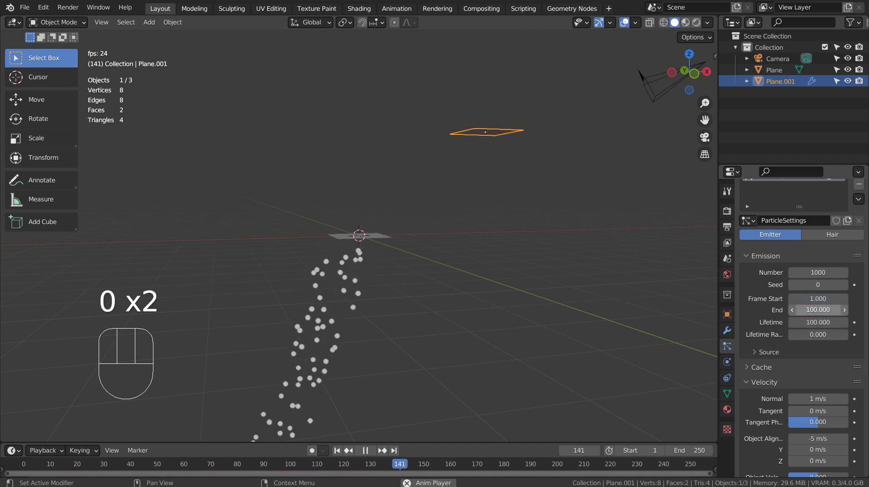
click(685, 450)
text(10)
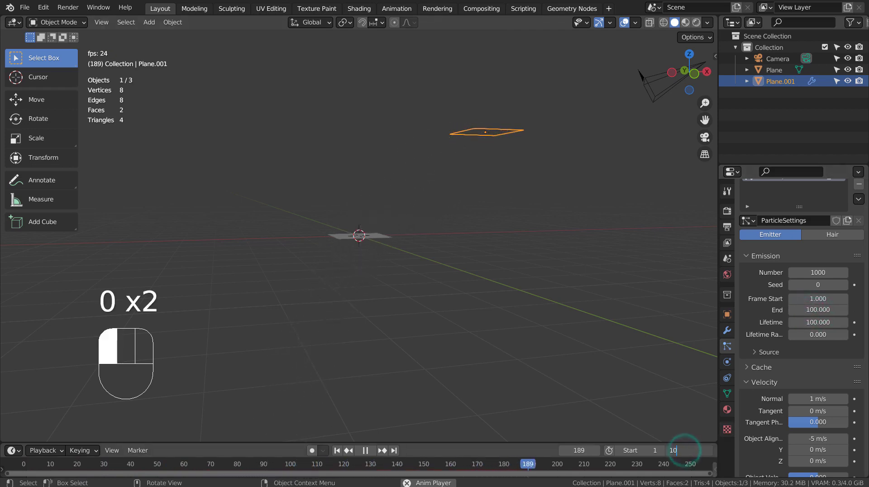
text(0)
key(Return)
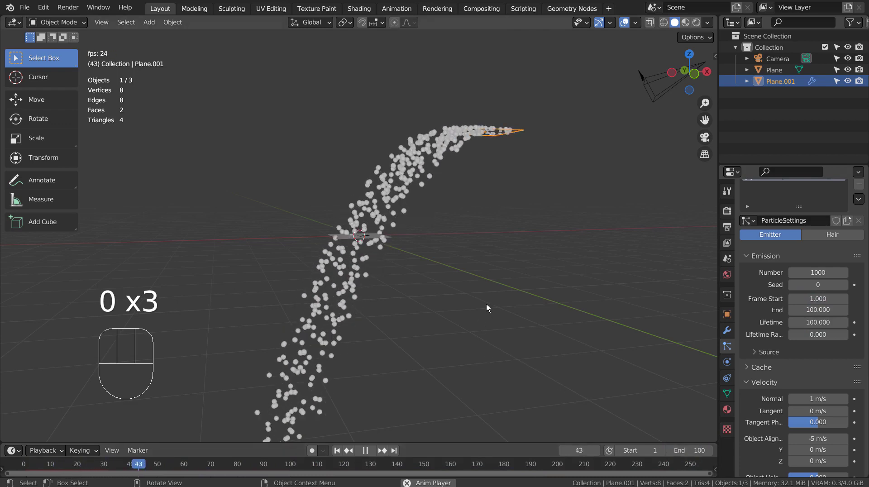
middle_drag(486, 304, 430, 292)
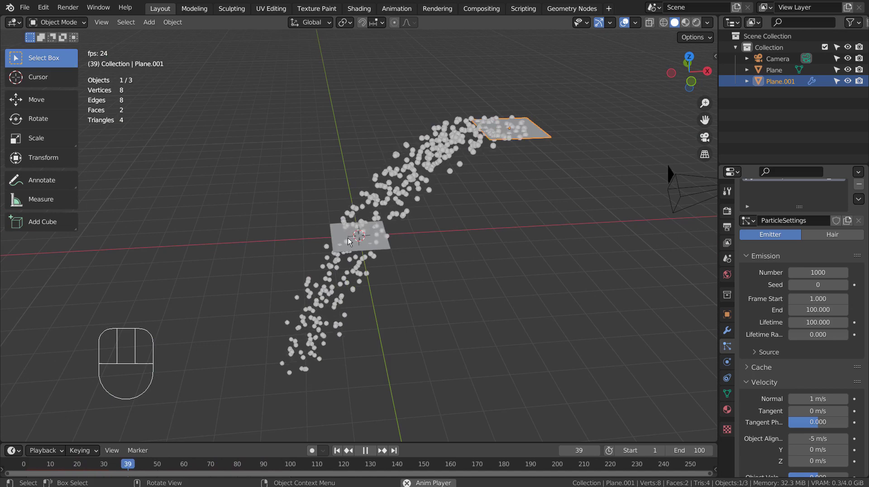
Give the lower plane Collision physics so falling particles bounce off it
click(348, 241)
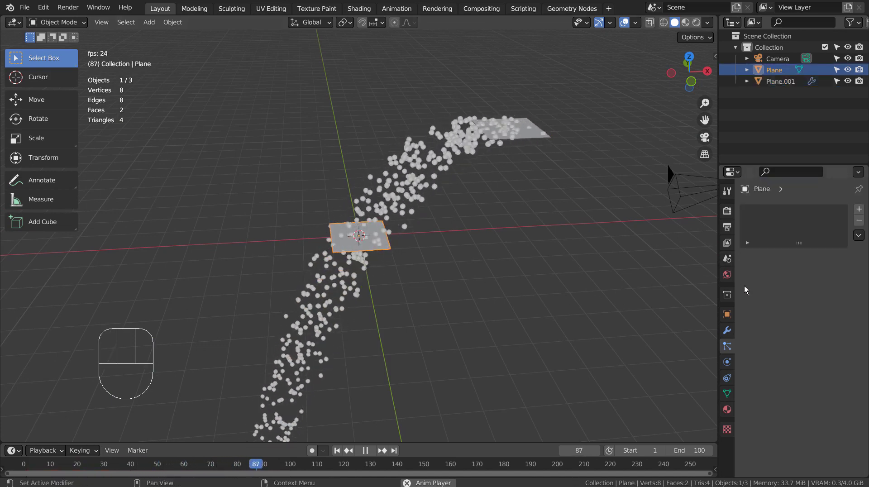
click(727, 362)
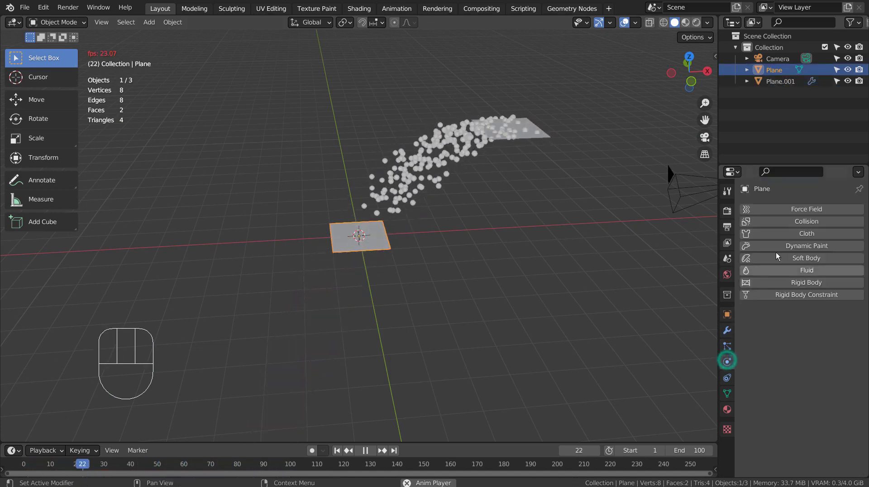
click(794, 224)
middle_drag(574, 284, 617, 275)
click(361, 247)
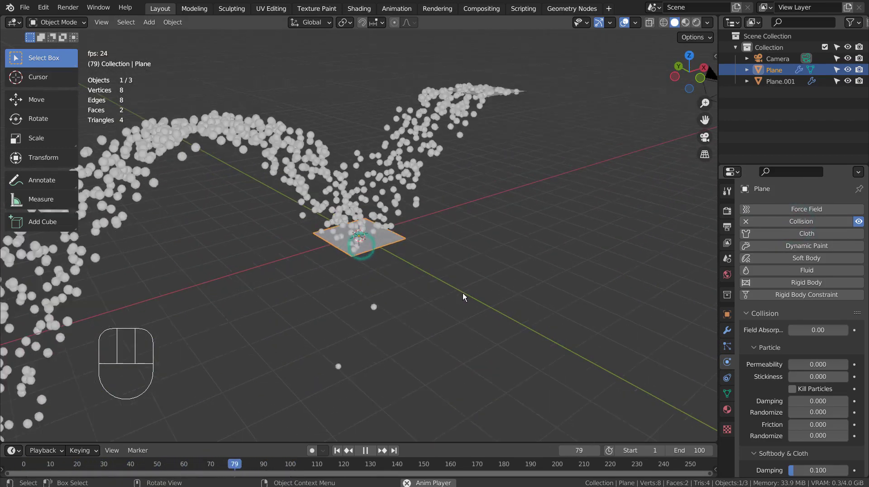
scroll(463, 293, up, 5)
scroll(534, 297, down, 4)
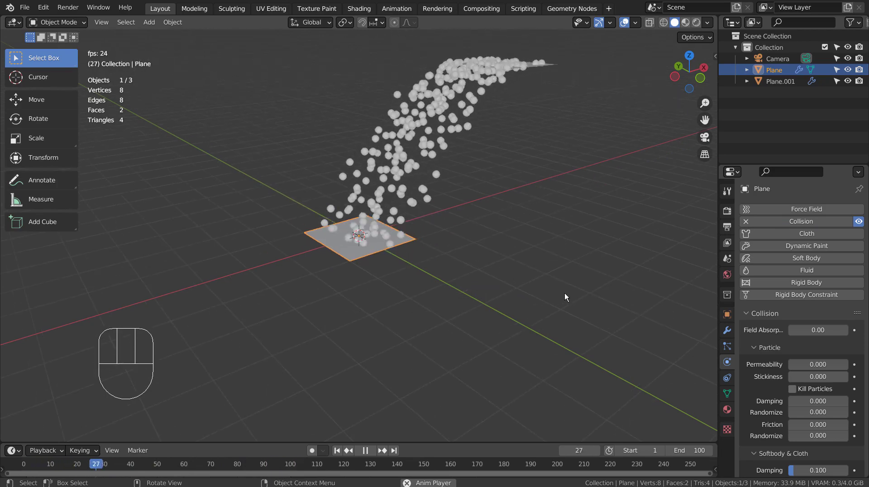
Create a new material for the Plane with Metallic 0.954 and Roughness 0.087
click(727, 409)
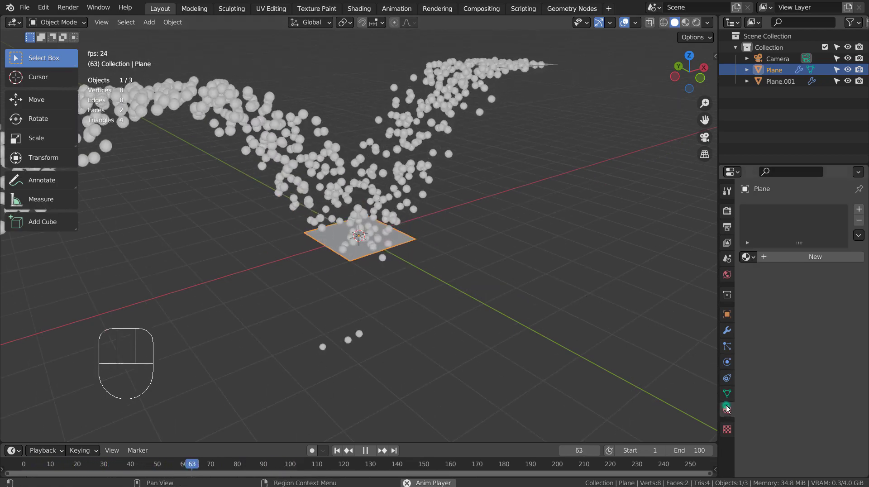
click(806, 257)
scroll(811, 344, down, 5)
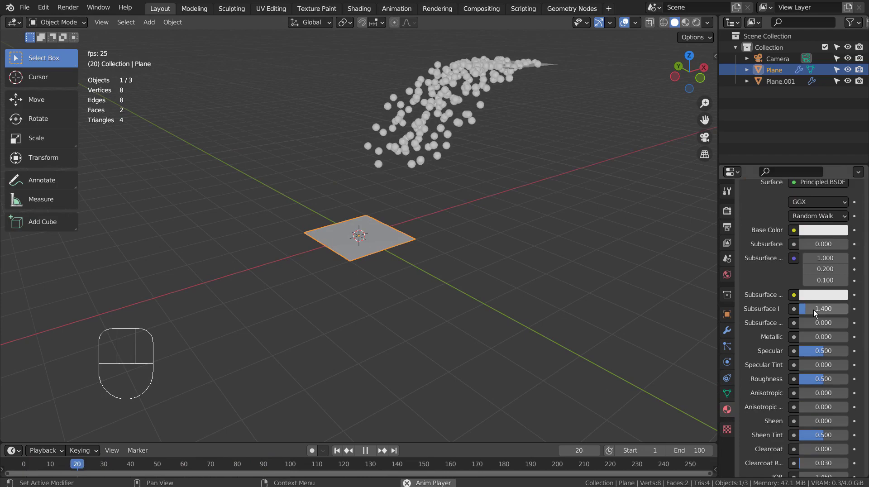
drag(802, 337, 845, 337)
drag(821, 379, 798, 379)
scroll(806, 318, up, 3)
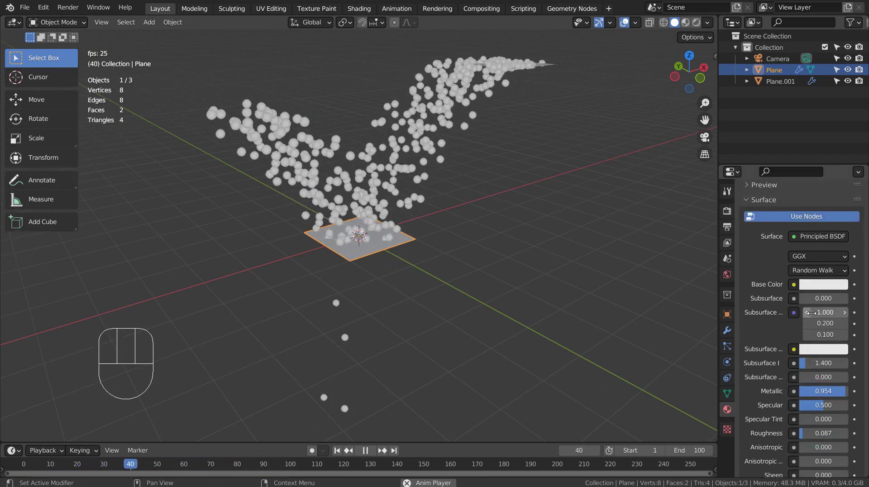
click(823, 286)
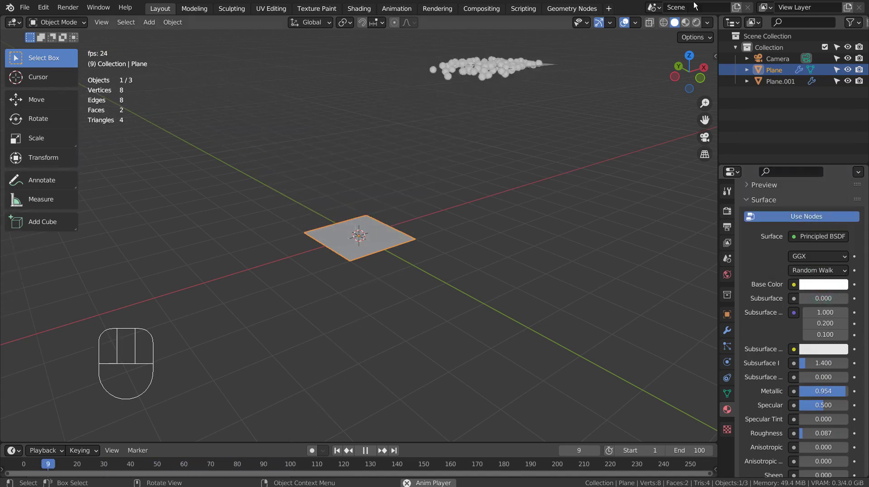
Switch the viewport to Material Preview shading and pause playback
click(685, 22)
scroll(292, 207, up, 6)
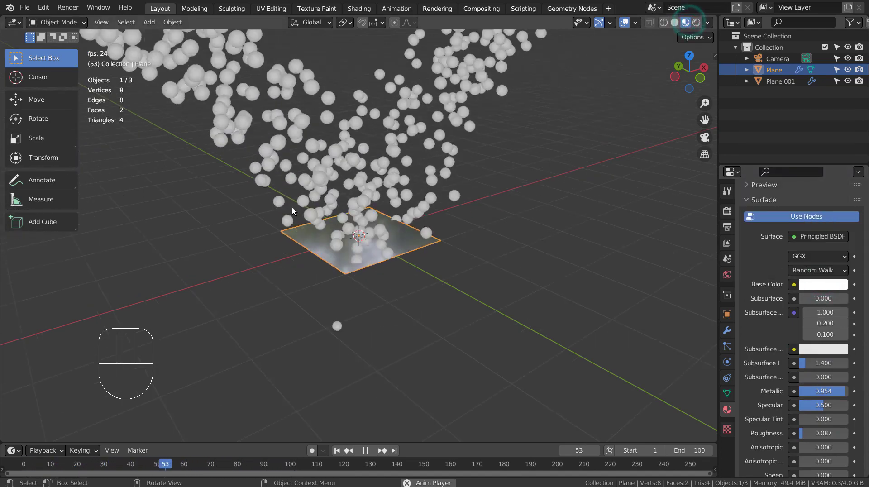
key(space)
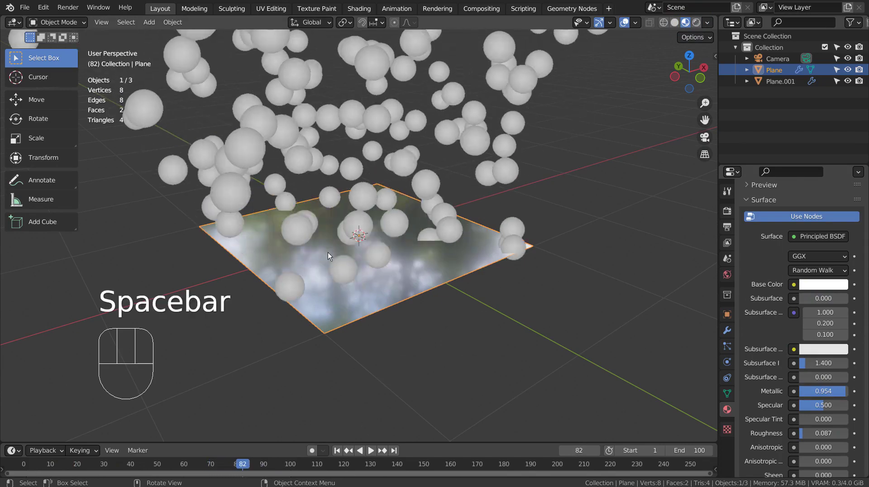
middle_drag(328, 252, 394, 298)
Add a low-poly UV sphere with 3 segments and 3 rings
scroll(402, 297, down, 4)
middle_drag(450, 273, 516, 240)
key(shift+a)
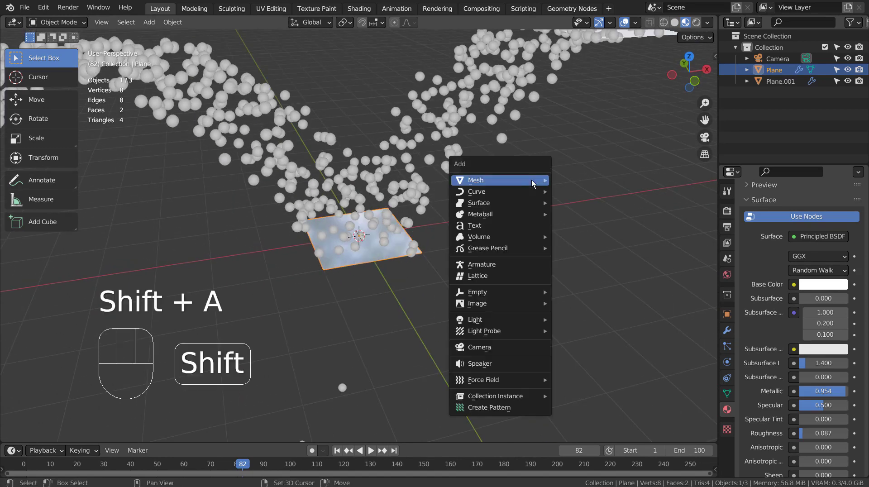
mouse_move(533, 184)
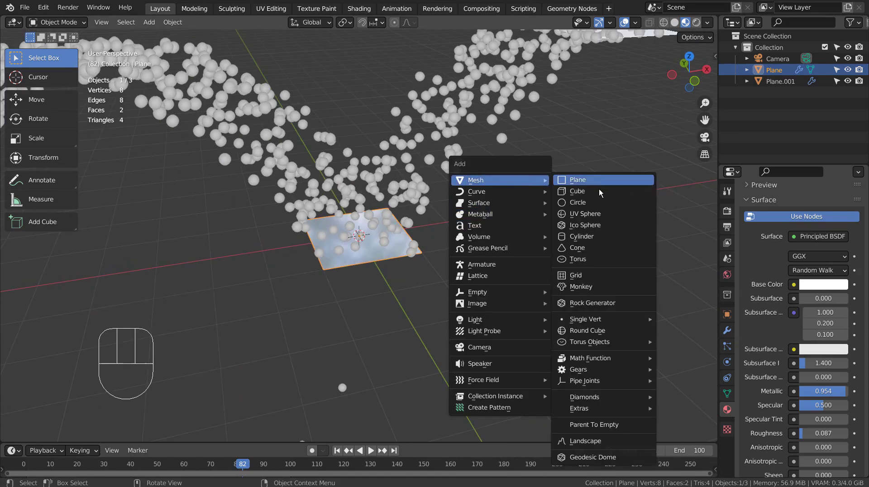
click(607, 212)
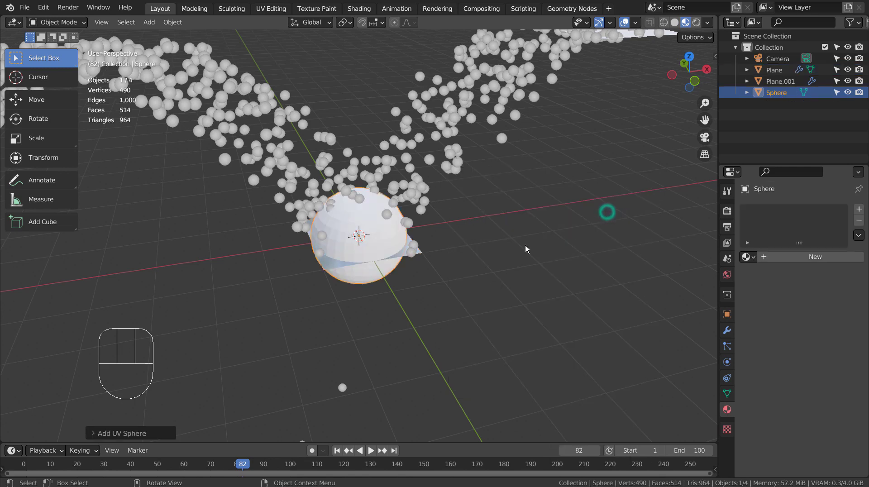
click(146, 431)
drag(209, 307, 172, 317)
Move the sphere about 3.55 m down along Z, below the plane
key(Tab)
key(Tab)
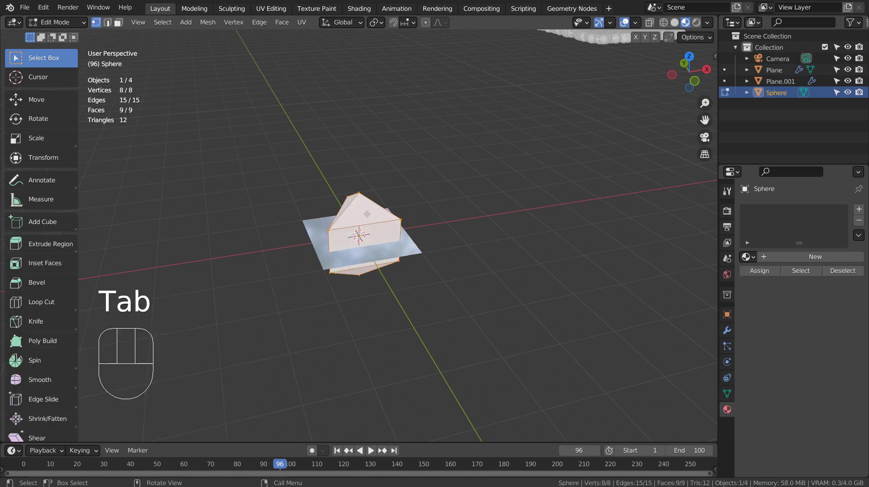
key(g)
key(z)
click(524, 325)
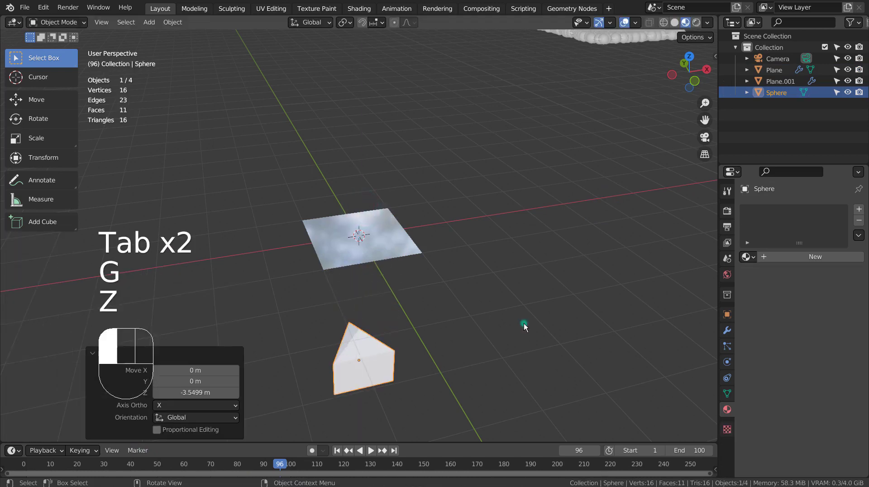
Give the sphere a new orange Emission material with Strength 15
click(783, 257)
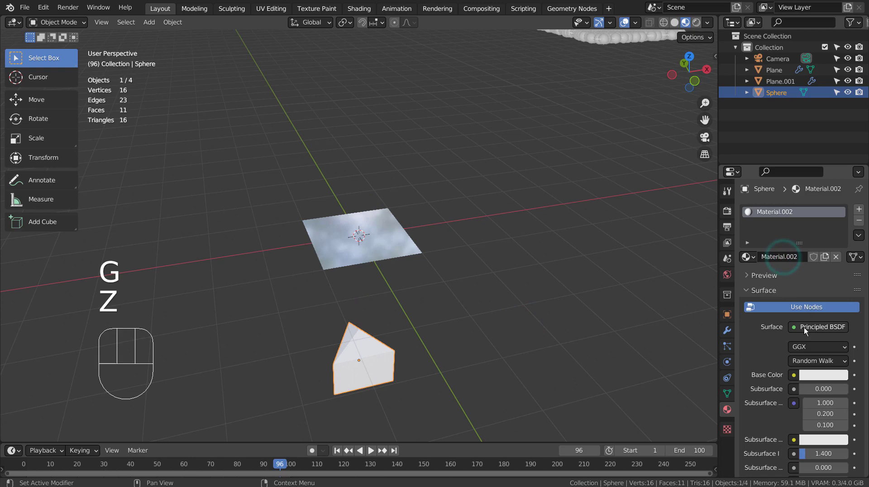
drag(803, 327, 716, 103)
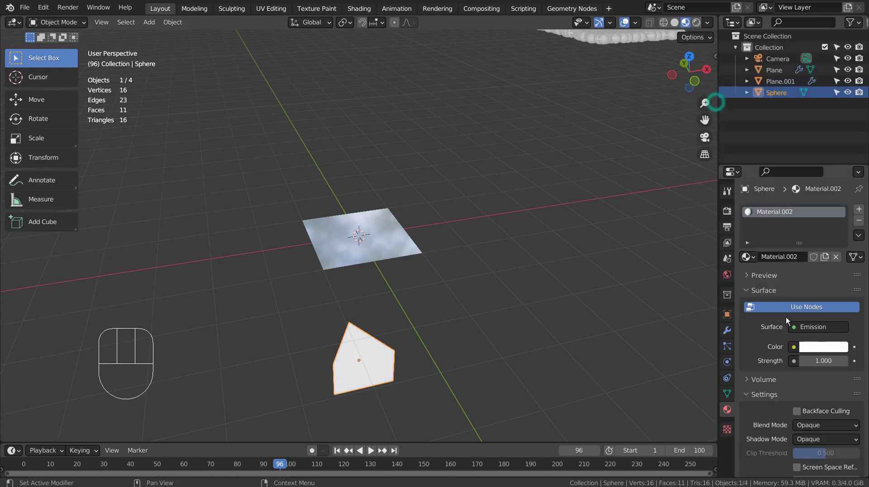
click(818, 346)
click(774, 258)
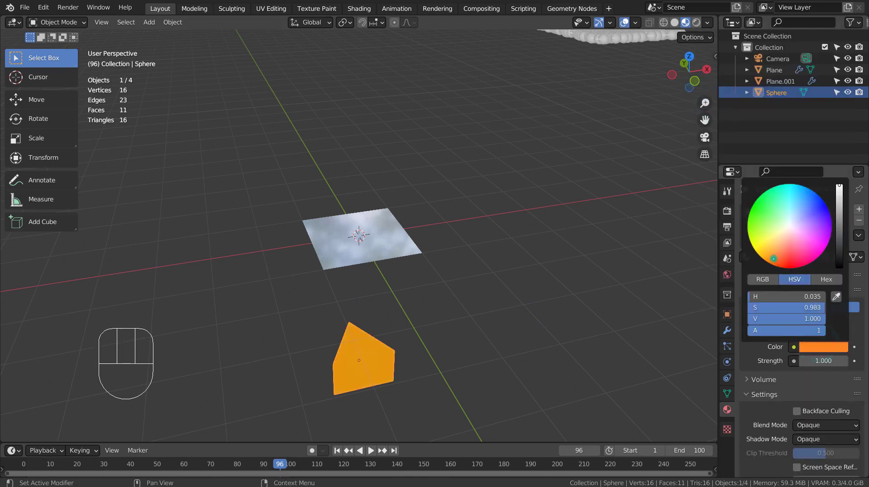
click(808, 361)
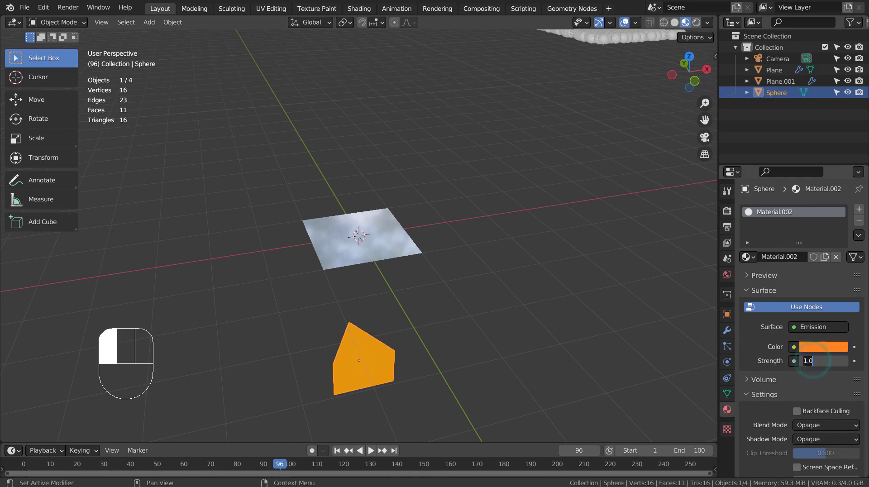
text(15)
key(Return)
click(565, 298)
middle_drag(566, 297, 586, 78)
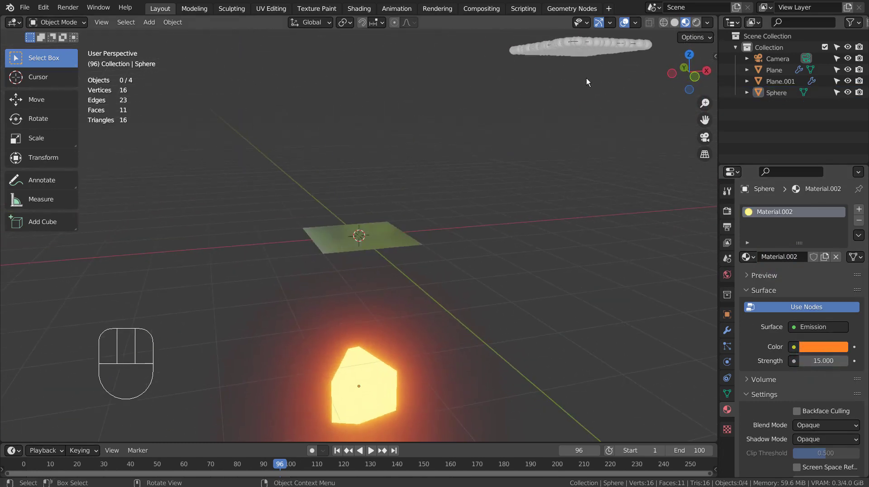
Set Plane.001's particles to Render As Object with Sphere as the instance object
click(581, 51)
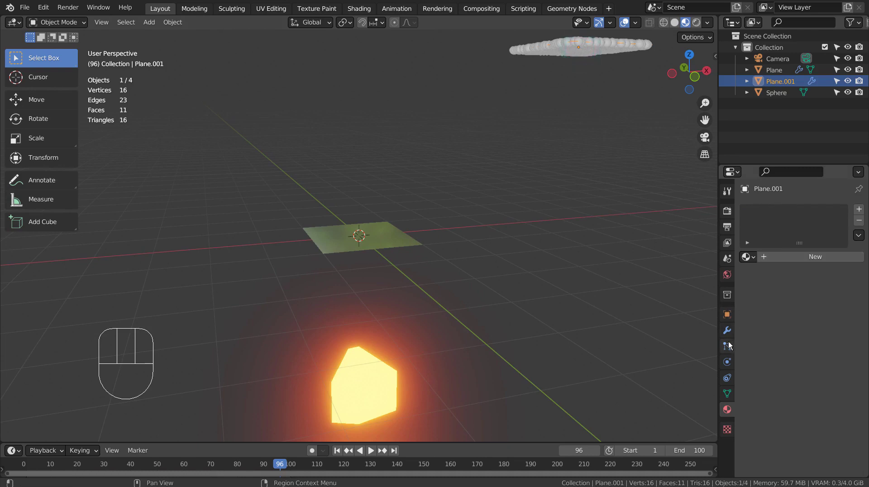
click(726, 363)
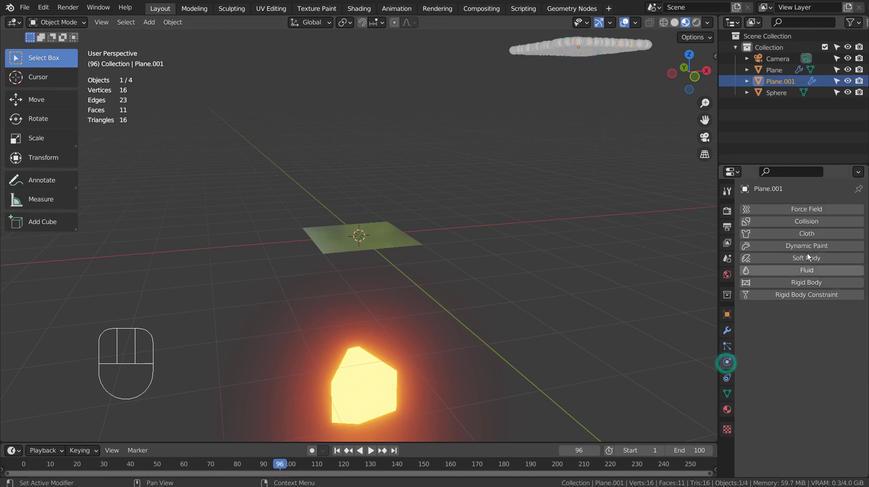
click(727, 346)
scroll(797, 308, down, 6)
scroll(797, 321, down, 4)
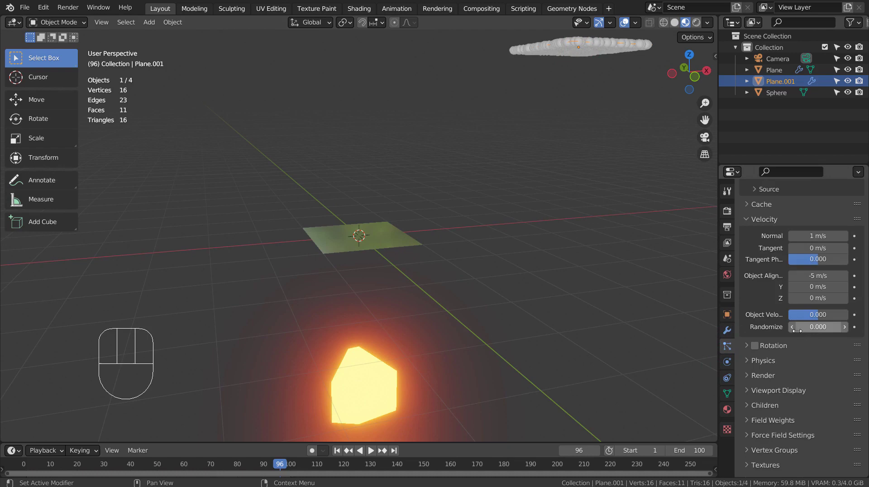
click(747, 375)
scroll(796, 306, down, 5)
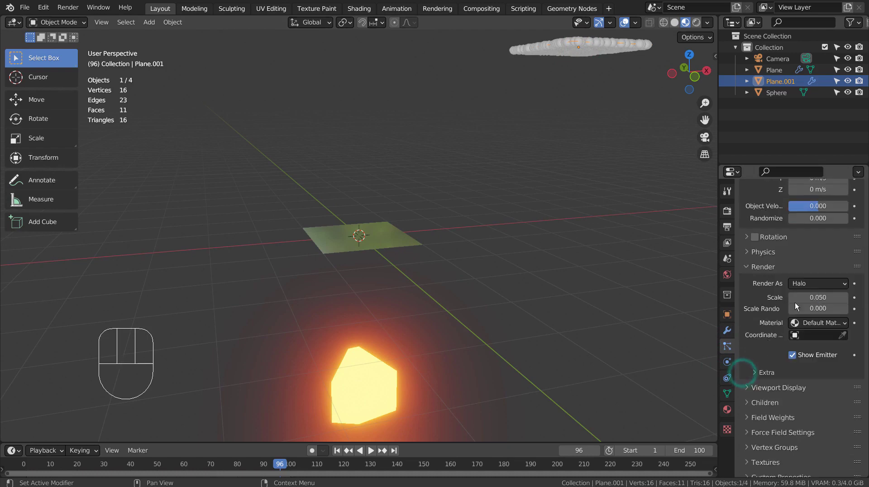
click(819, 284)
click(785, 340)
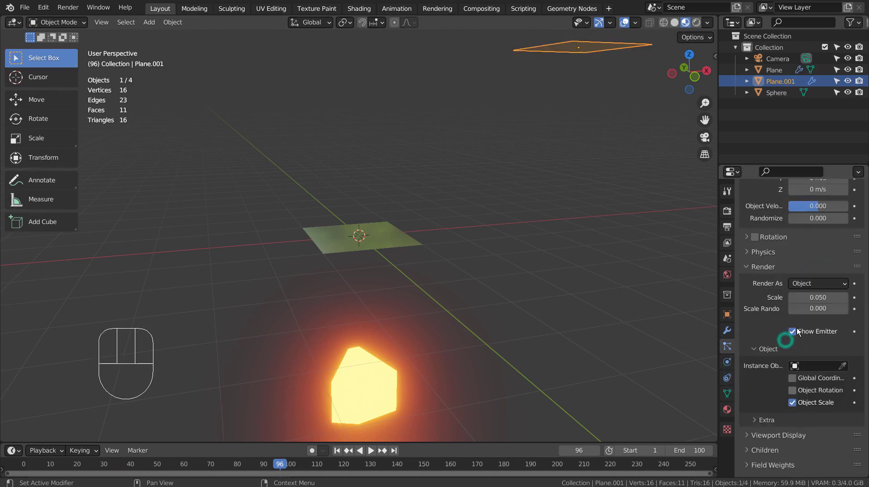
click(795, 362)
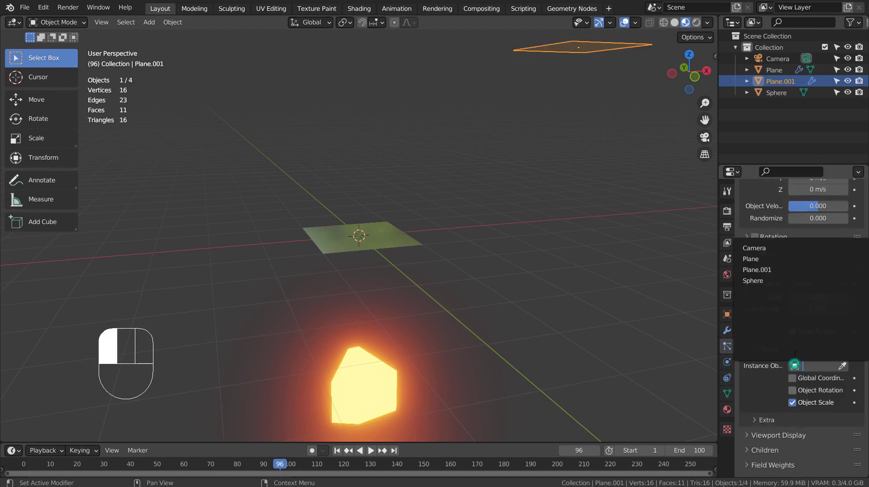
click(775, 281)
click(520, 243)
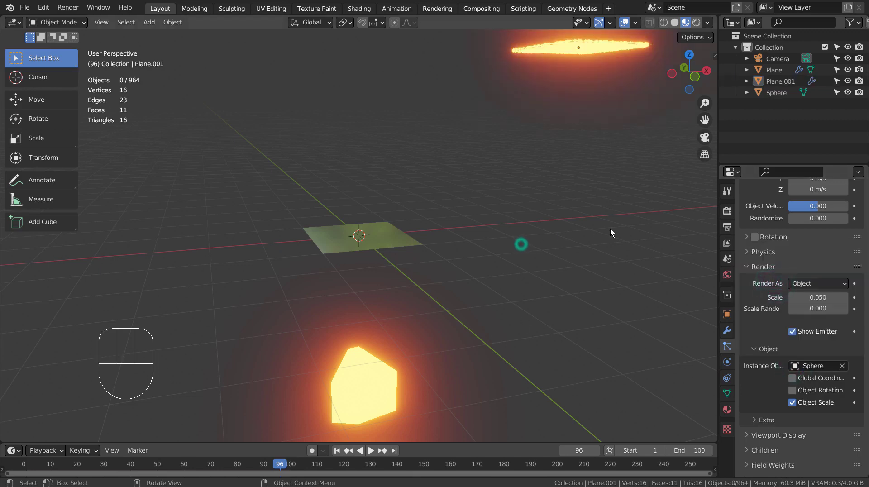
Rewind to frame 1 and hide the original Sphere object
middle_drag(613, 232, 305, 410)
click(337, 450)
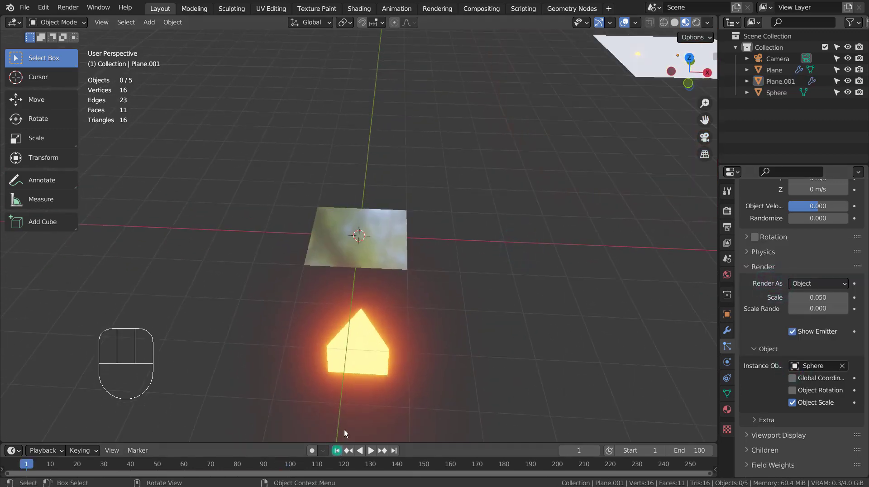
click(368, 351)
key(h)
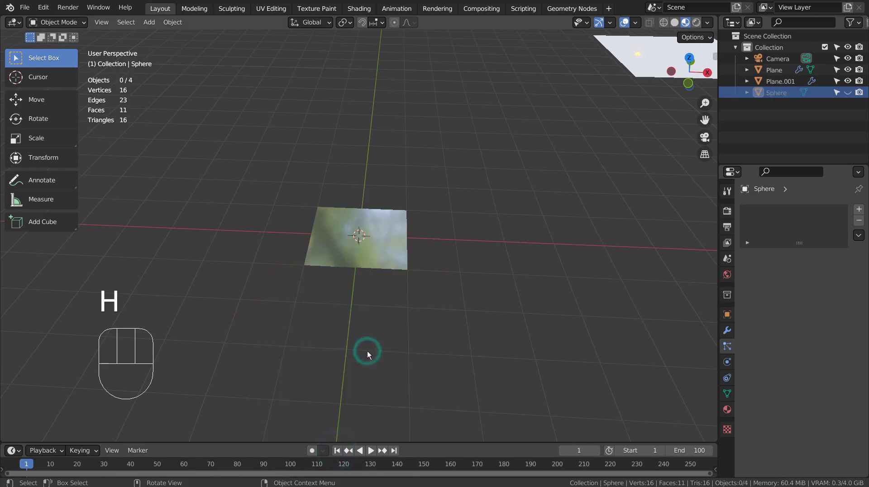
Play the particle animation, stop it at frame 60 and zoom in on the plane
click(372, 451)
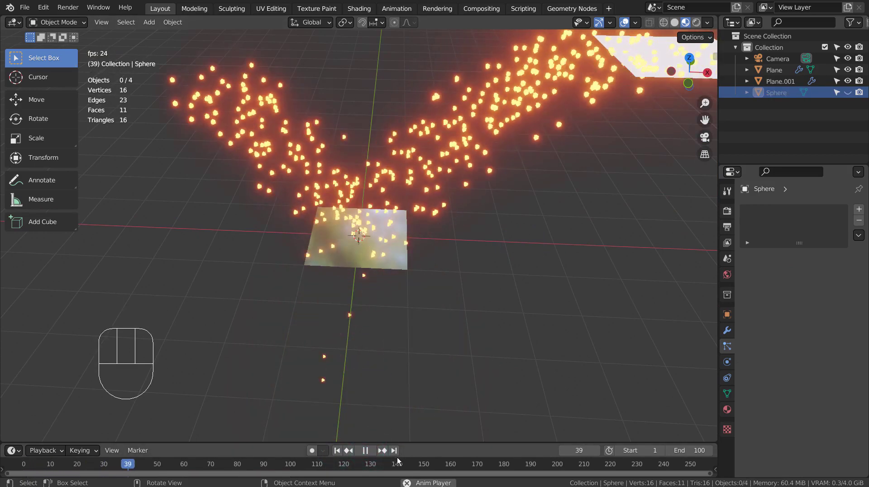
key(space)
scroll(435, 232, up, 6)
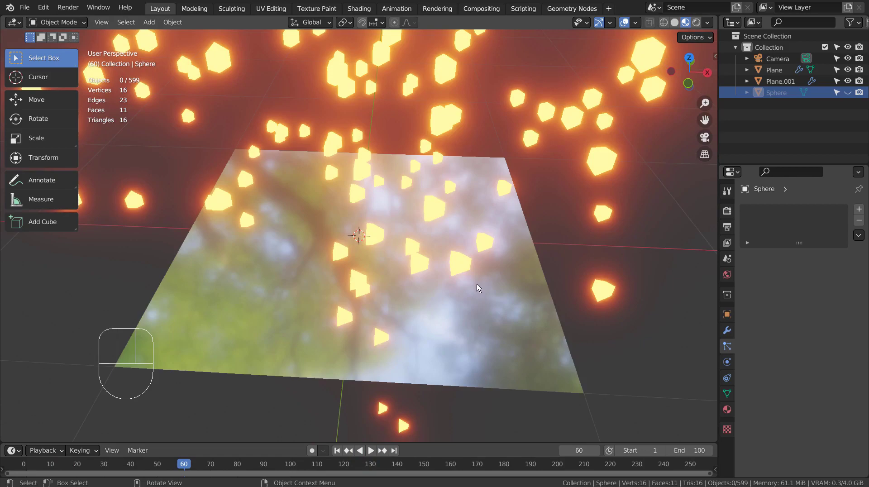
middle_drag(477, 284, 539, 272)
scroll(245, 267, up, 2)
Select the plane and enable Screen Space Reflections in Eevee's render settings
click(367, 322)
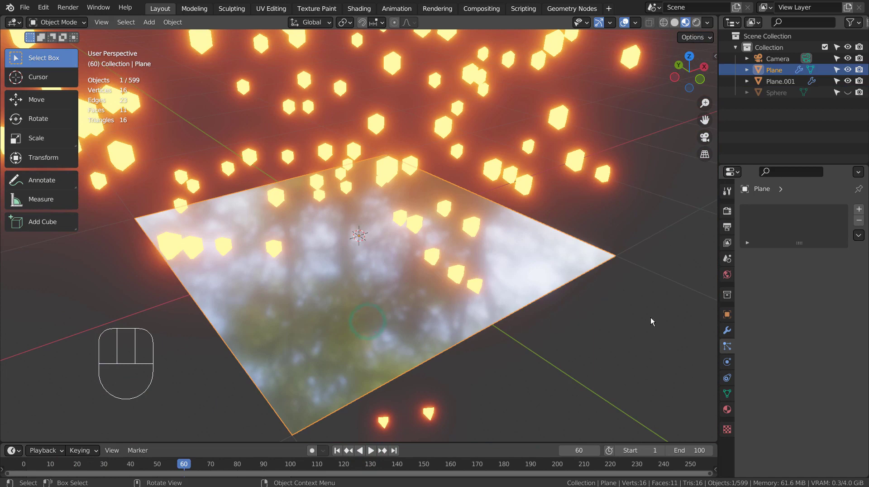
click(728, 213)
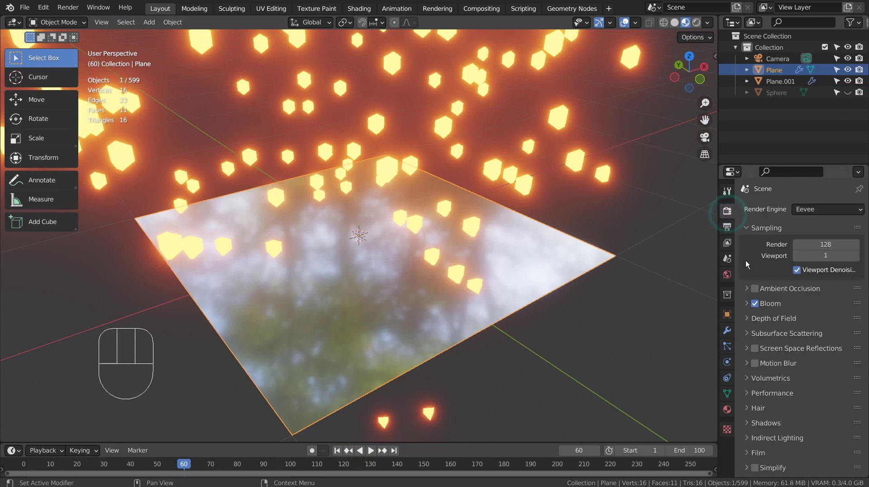
click(753, 348)
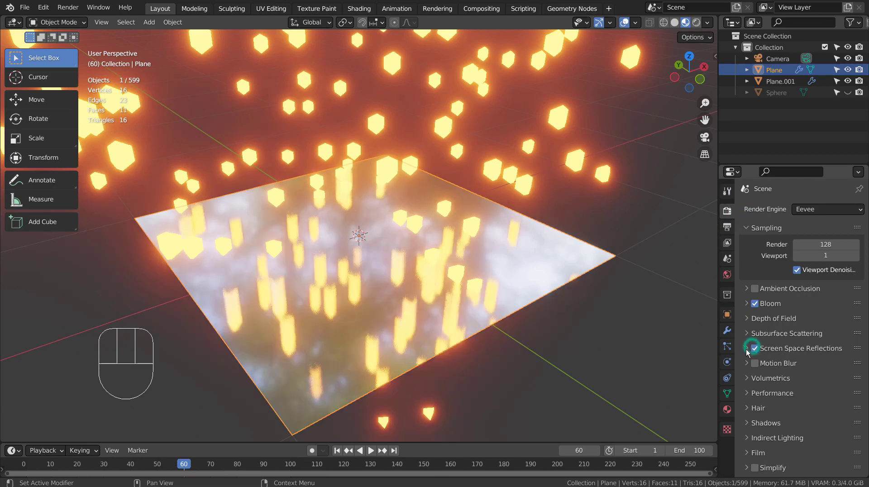
middle_drag(620, 308, 588, 312)
Enable Refraction in Screen Space Reflections with Trace Precision 0, Max Roughness 0.545, Thickness 0.001 m and Edge Fading 0
click(746, 348)
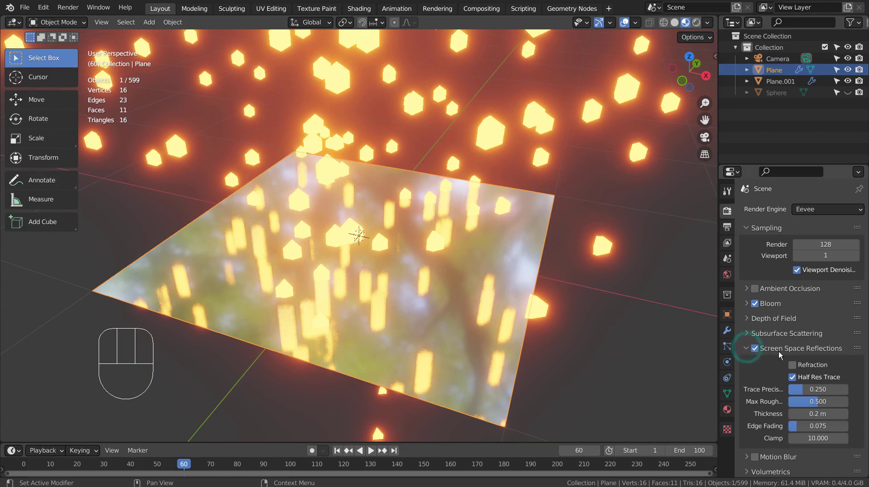
click(792, 365)
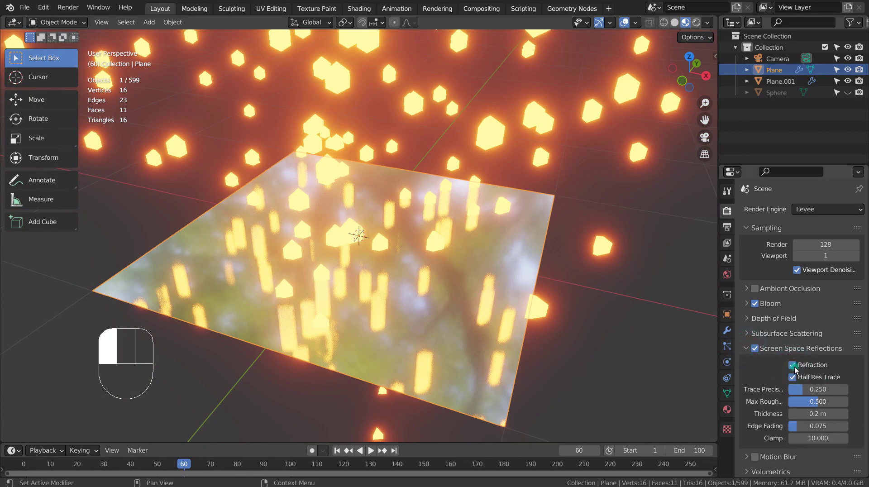
middle_drag(595, 311, 606, 323)
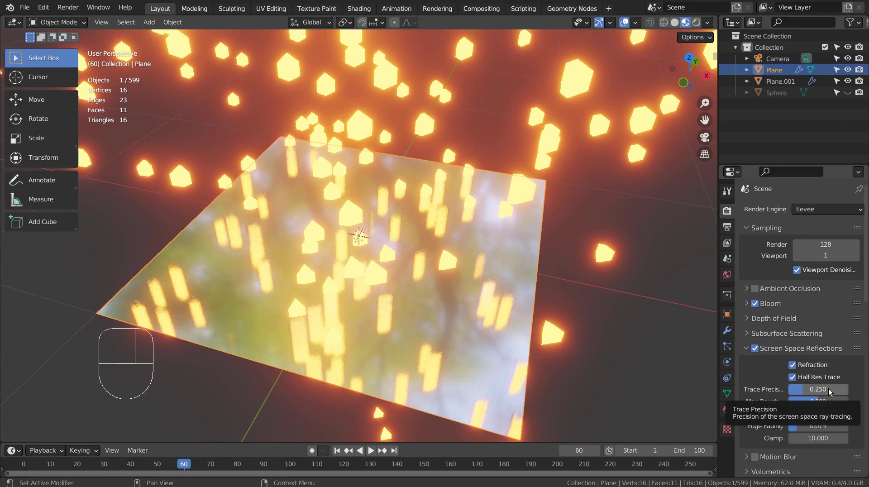
mouse_move(813, 387)
mouse_down()
mouse_move(851, 388)
mouse_move(788, 388)
mouse_move(818, 399)
mouse_move(791, 401)
mouse_up()
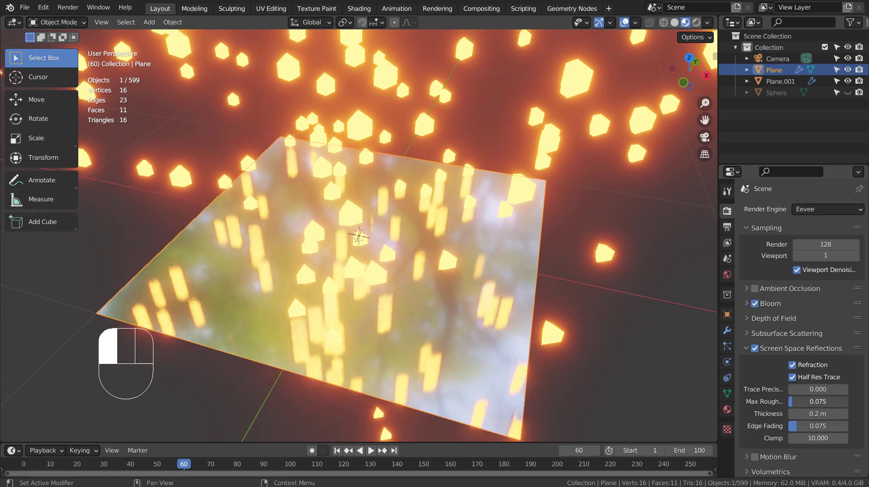
drag(818, 414, 797, 414)
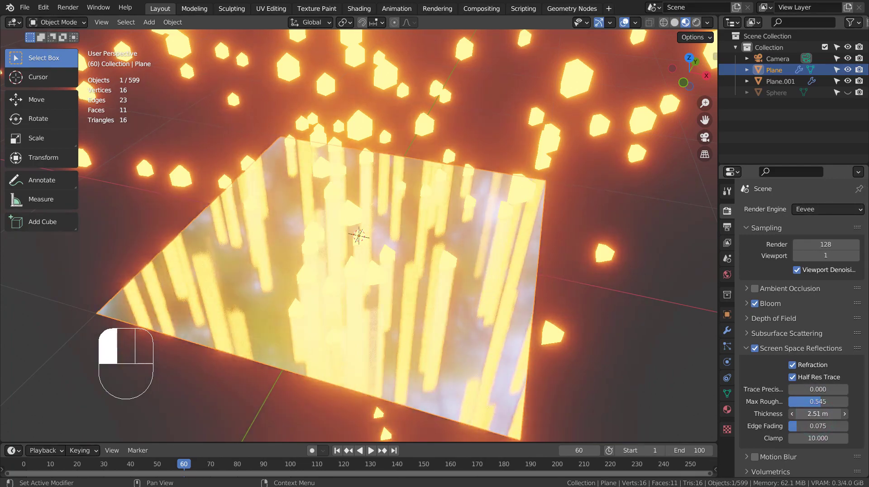
middle_drag(659, 318, 579, 268)
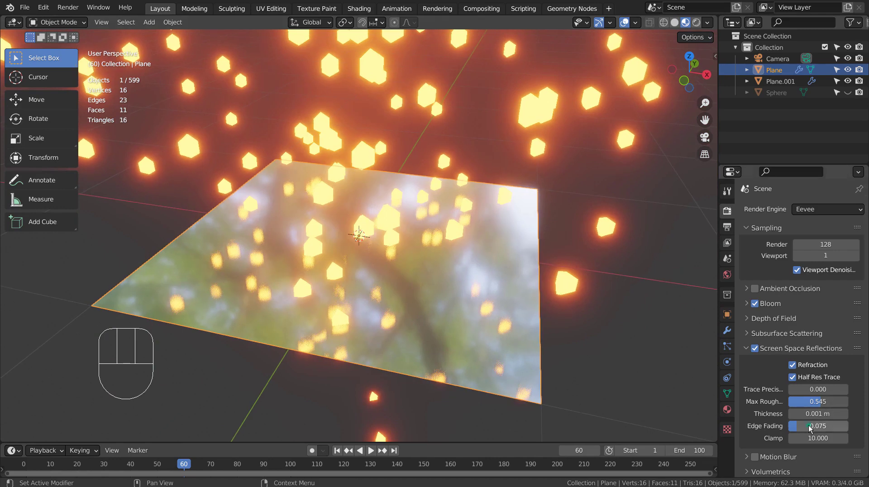
mouse_move(810, 428)
mouse_down()
mouse_move(855, 438)
mouse_move(803, 438)
mouse_up()
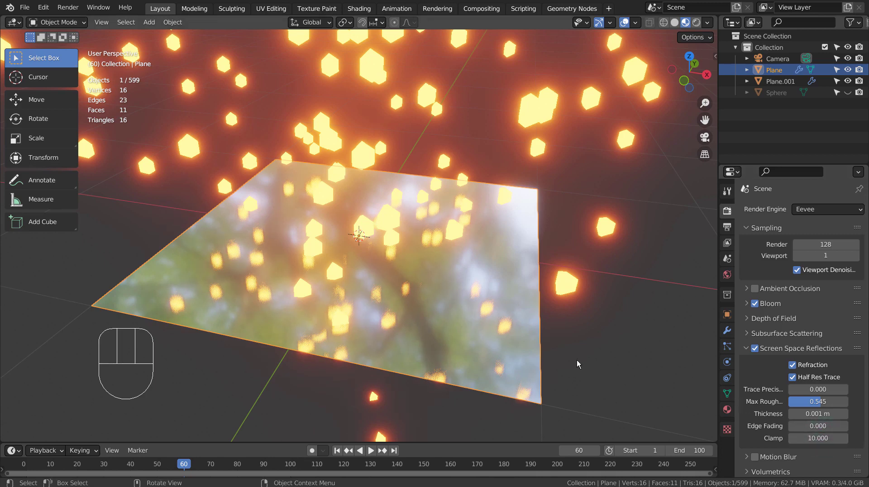
Set the World background Strength to 0
click(594, 360)
scroll(594, 359, down, 4)
middle_drag(603, 303, 600, 315)
click(727, 276)
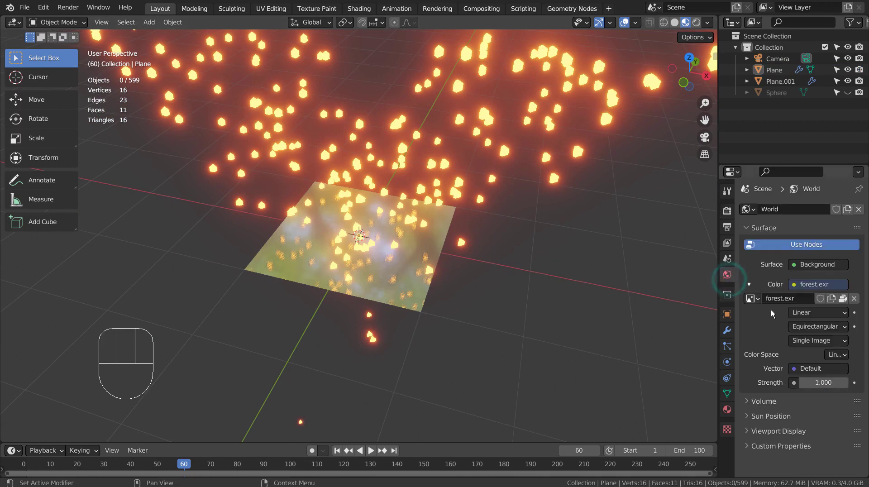
click(817, 384)
text(0)
key(Return)
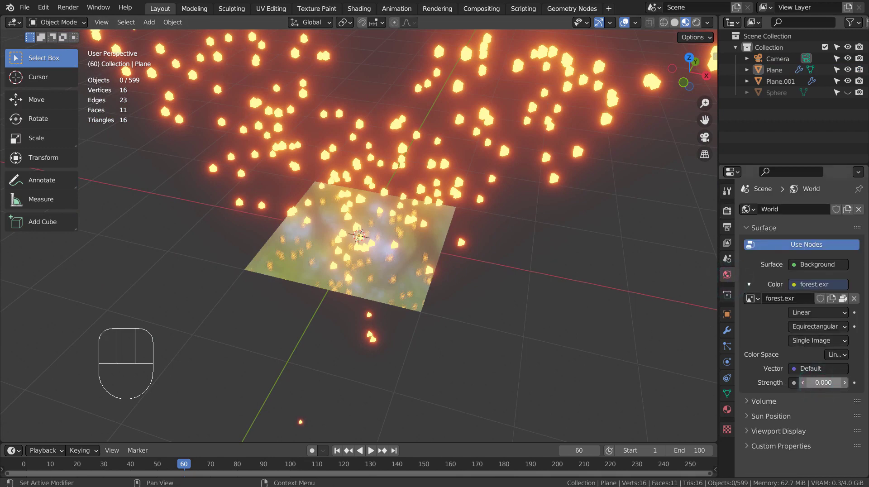
Switch the viewport to Rendered shading and scale the plane up to 2.023
click(696, 22)
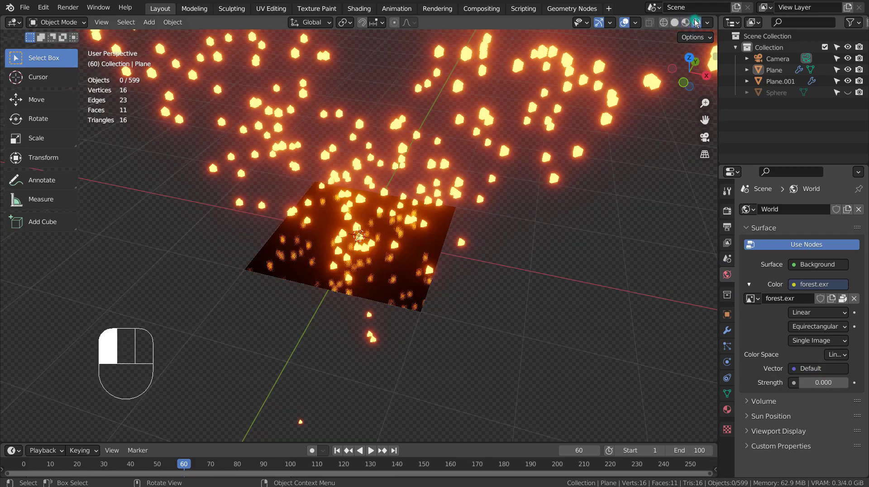
mouse_move(569, 235)
middle_down()
mouse_move(663, 204)
mouse_move(460, 256)
middle_up()
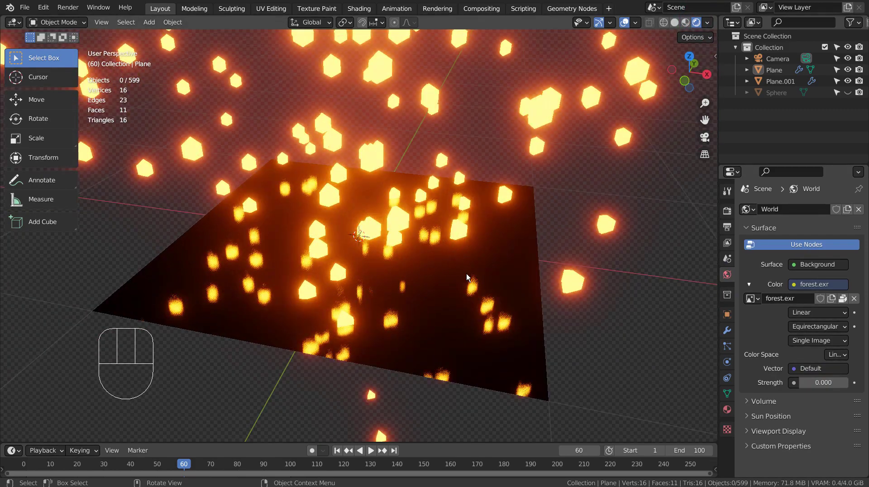
click(413, 269)
key(s)
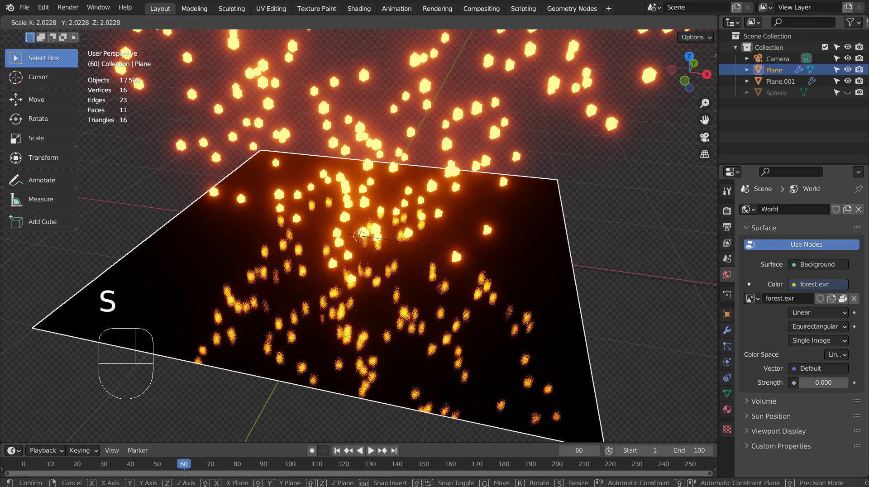
click(488, 253)
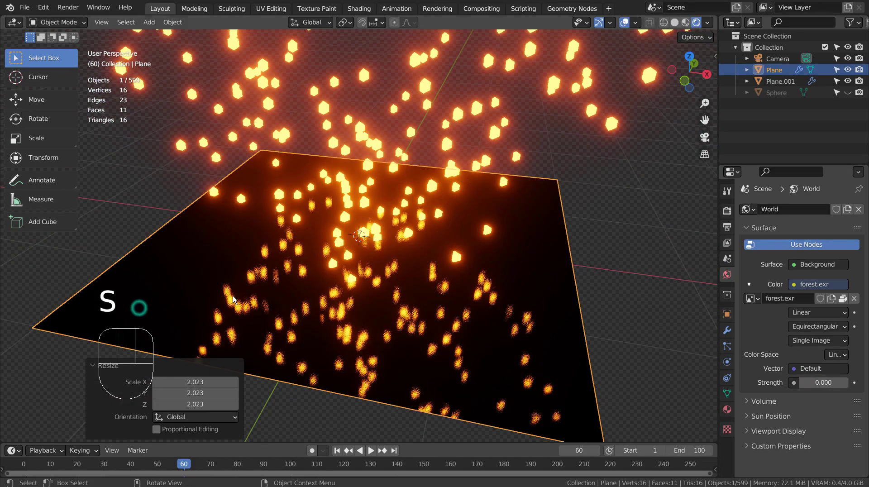
middle_drag(479, 267, 427, 330)
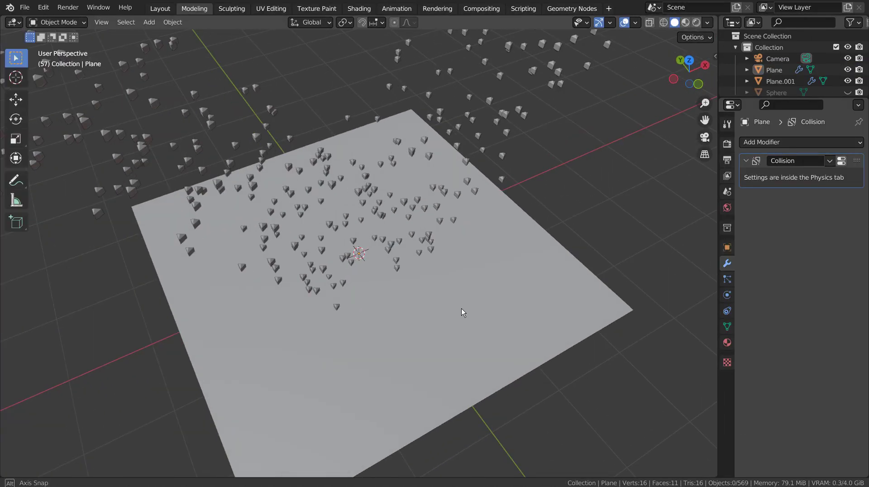
View through the camera in Rendered shading, walk it closer above the plane, and render the frame
key(ctrl+alt+KP_0)
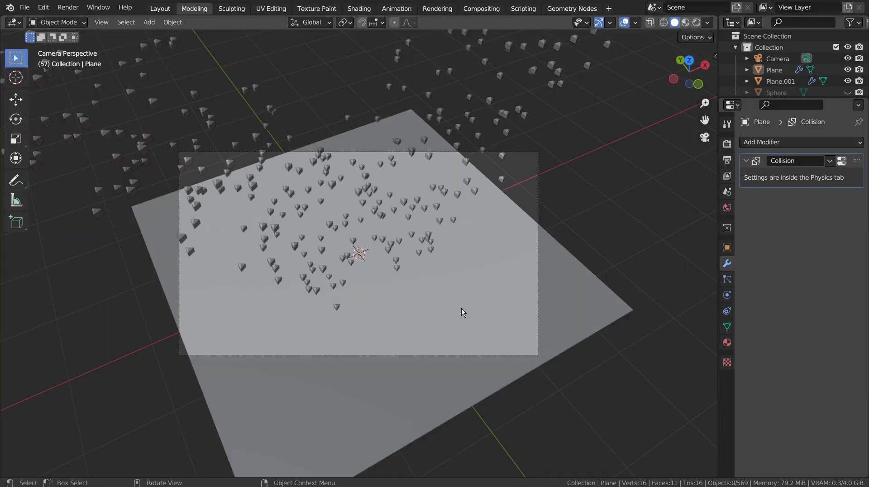
click(697, 22)
key(shift+grave)
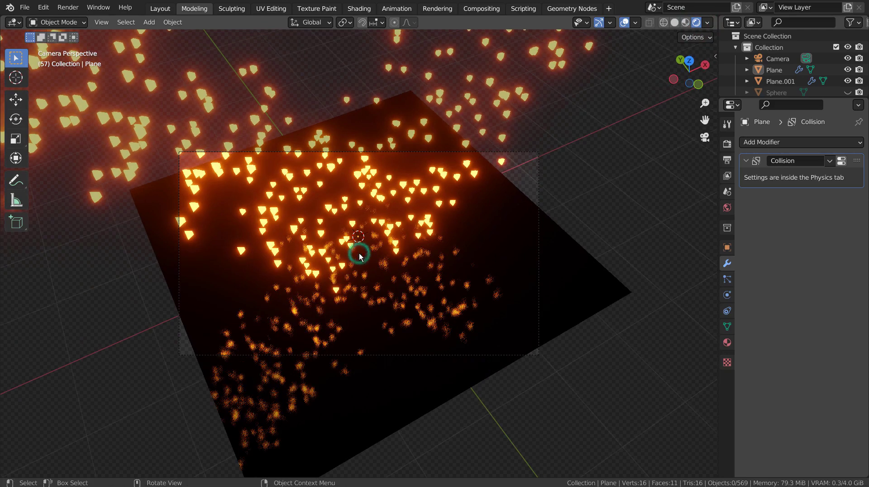
key(w)
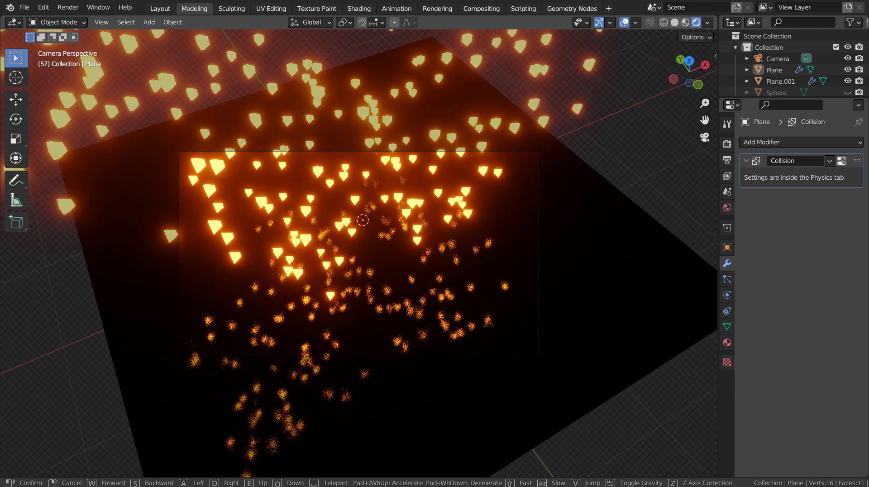
click(378, 240)
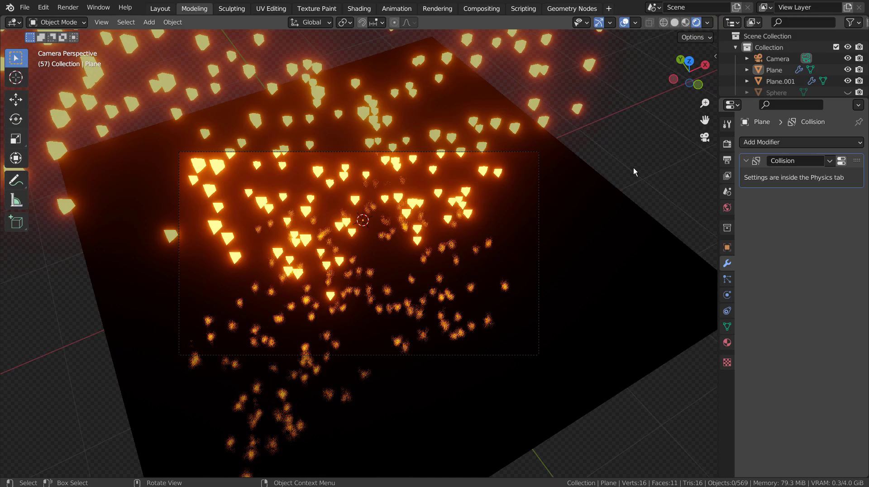
key(F12)
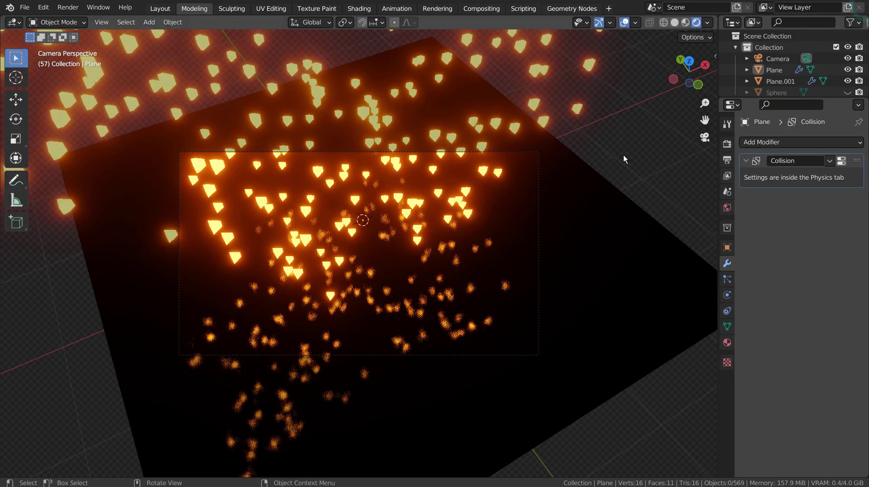
Add and scale a UV sphere, then delete it
key(shift+a)
mouse_move(379, 238)
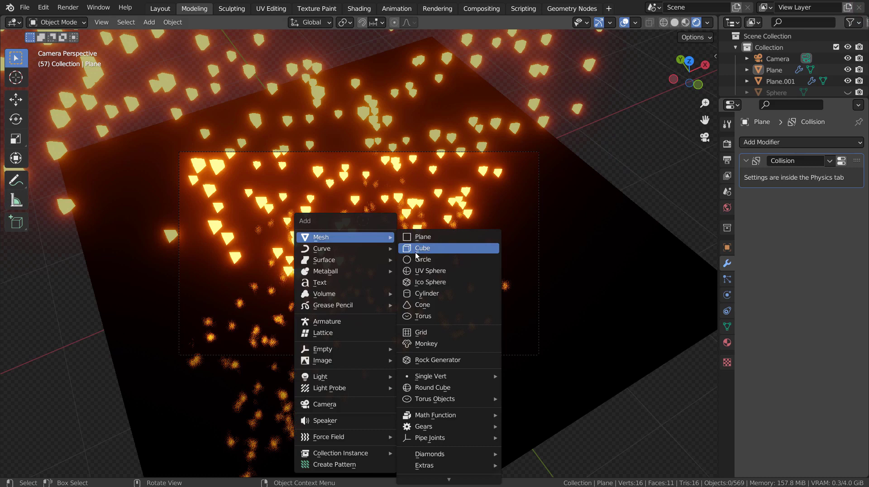
click(419, 272)
key(s)
click(610, 280)
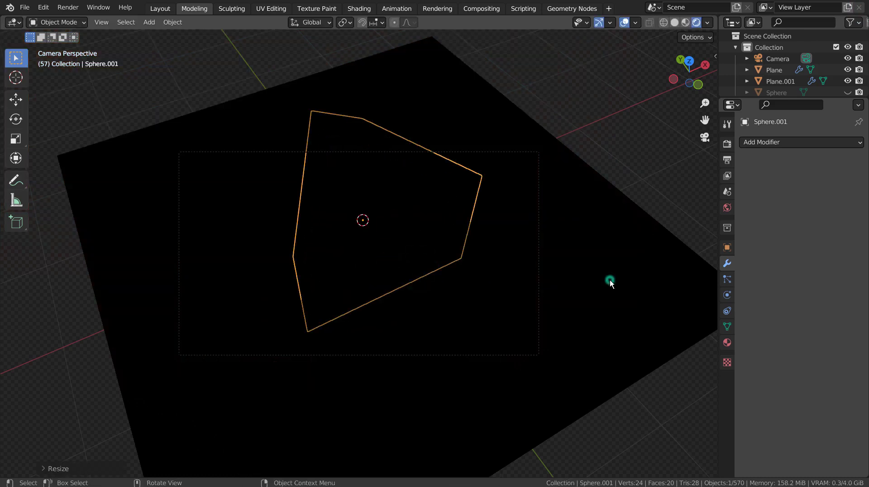
key(Delete)
Add a fresh UV sphere with 32 segments and 32 rings
key(shift+a)
mouse_move(377, 186)
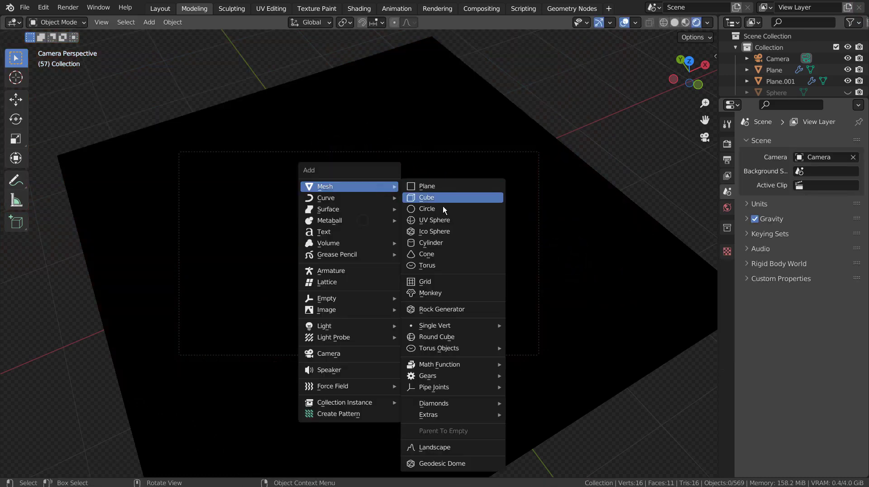
click(444, 220)
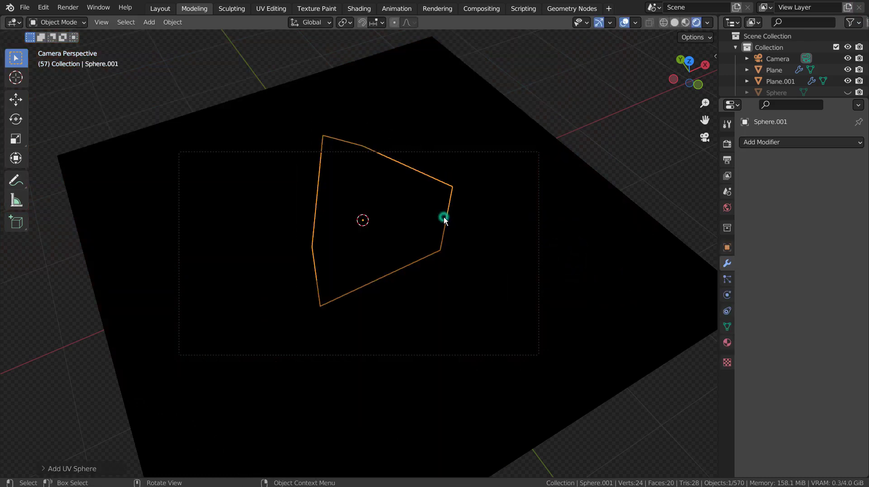
click(86, 476)
click(144, 345)
text(32)
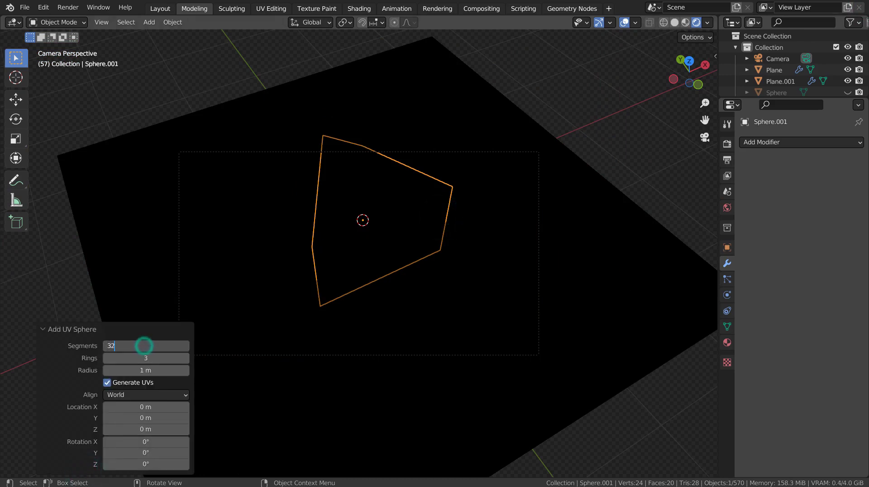
key(Tab)
text(32)
key(Return)
Scale the sphere up to 11.327 so it surrounds the scene
key(Tab)
key(Tab)
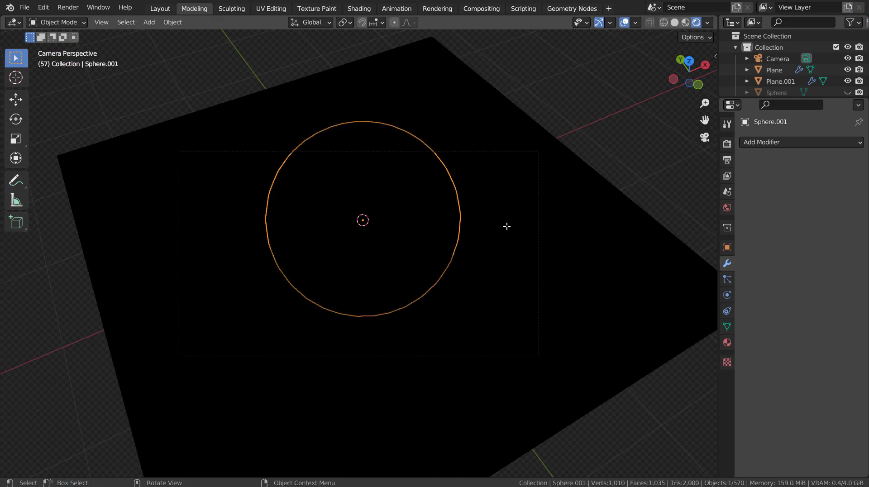
key(s)
click(584, 226)
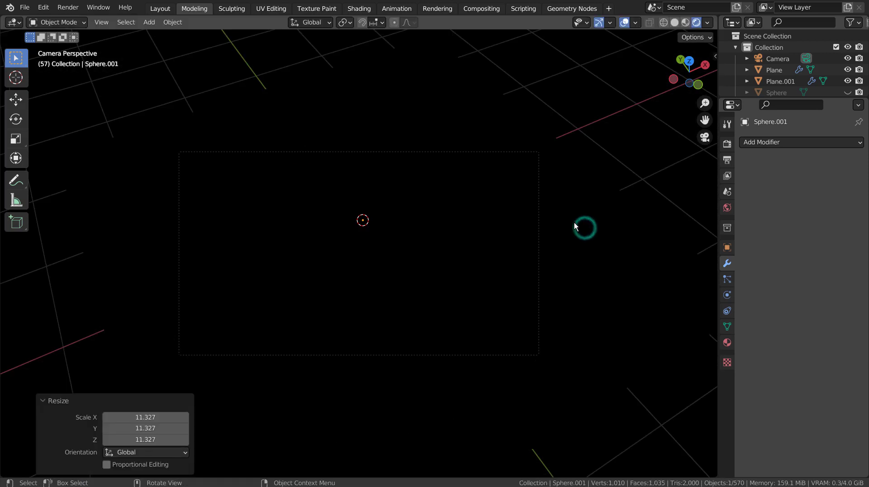
Give the sphere a new material with a black Base Color
click(727, 347)
click(749, 190)
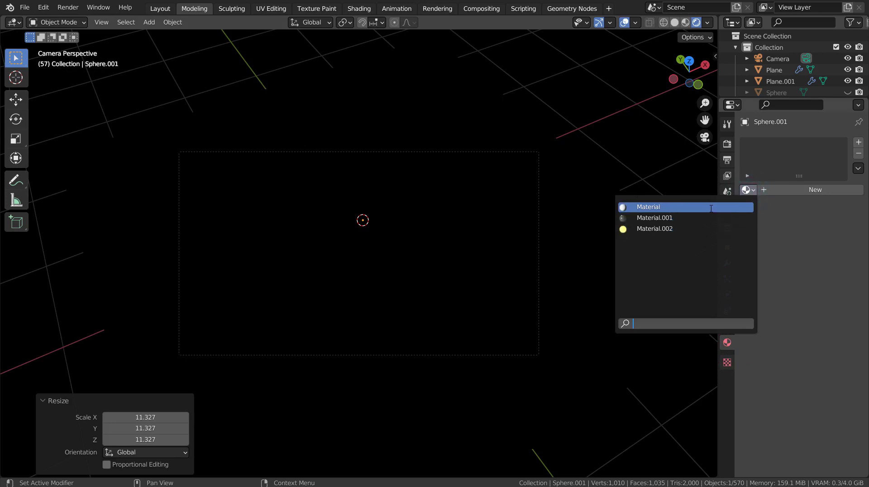
click(791, 190)
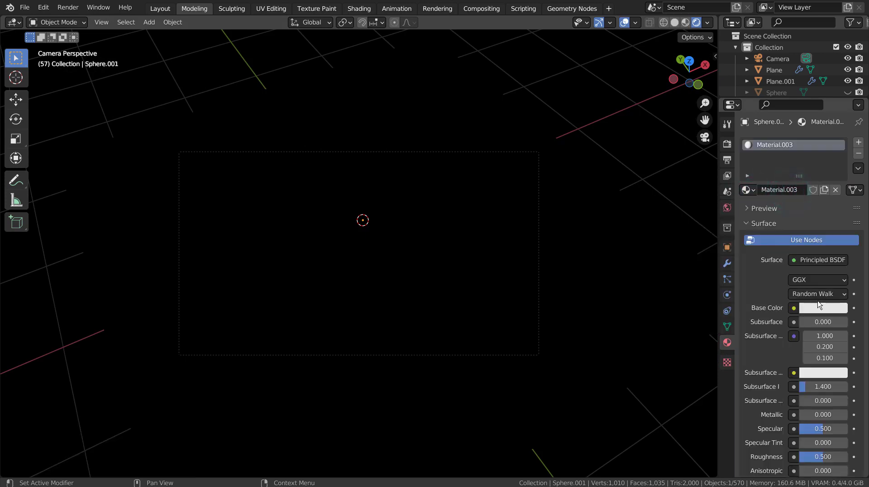
click(817, 307)
scroll(808, 224, down, 10)
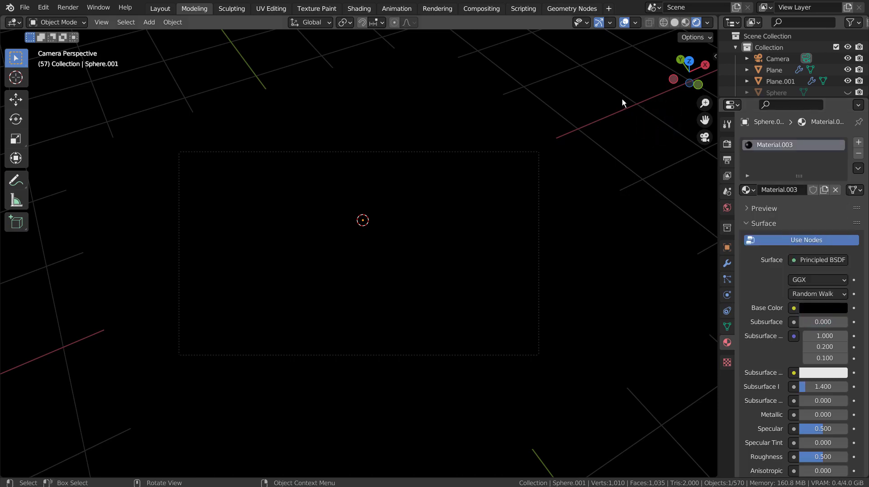
Add a level 3 Subdivision Surface and shade the sphere smooth
key(ctrl+3)
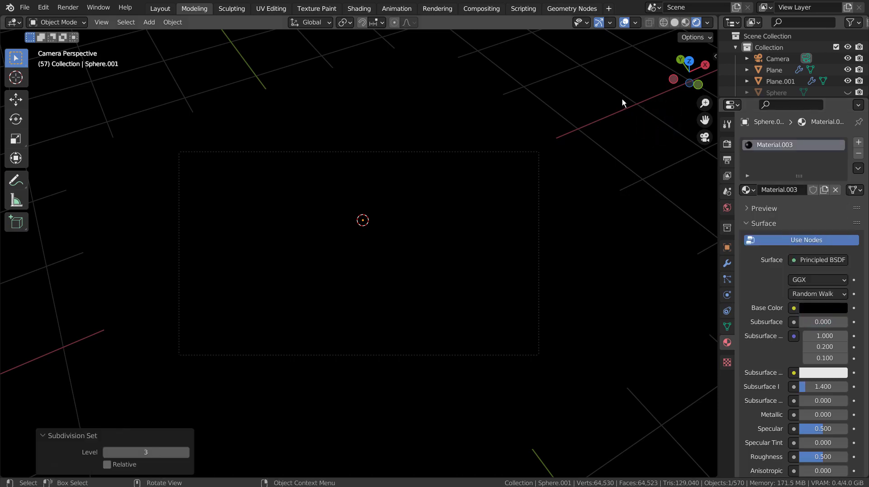
right_click(622, 99)
click(621, 97)
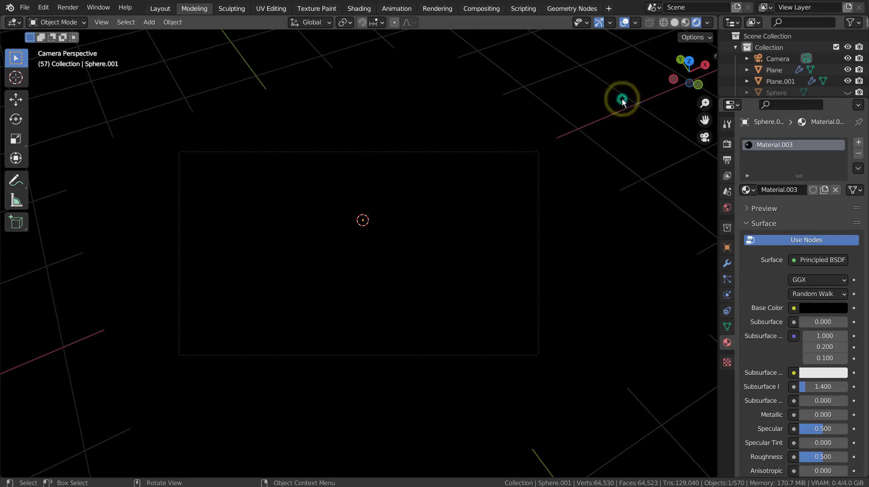
In the Layout workspace, view through the camera in Rendered shading and set resolution to 25%
click(162, 8)
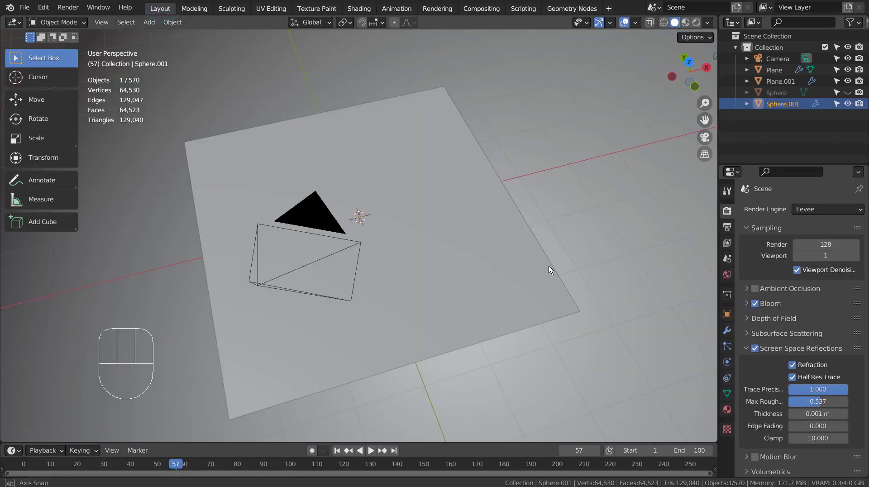
mouse_move(549, 265)
middle_down()
mouse_move(592, 246)
mouse_move(607, 211)
mouse_move(609, 220)
mouse_move(555, 260)
middle_up()
scroll(609, 222, down, 5)
key(KP_0)
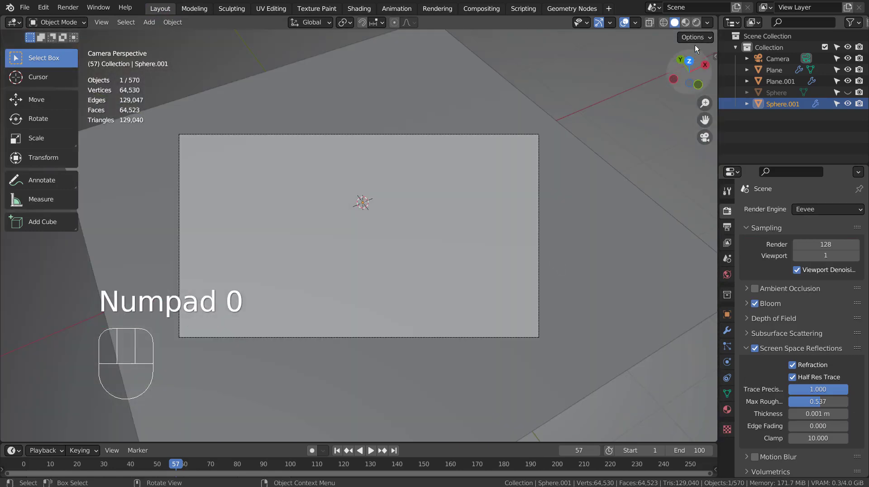
click(696, 22)
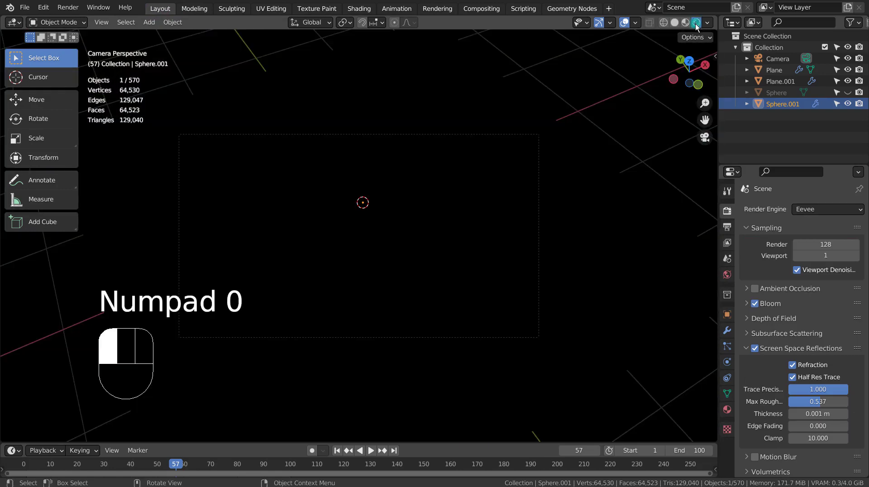
click(727, 227)
drag(808, 245, 802, 246)
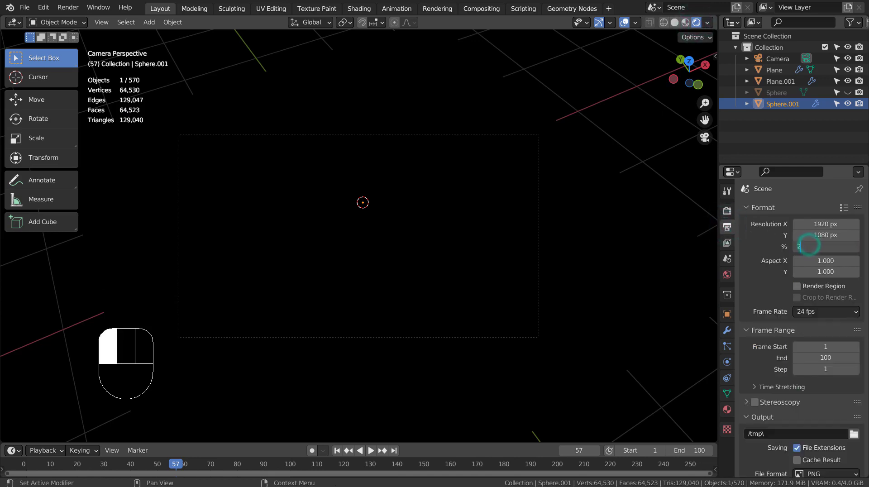
Play the particle animation from the start to frame 44 and render that frame
click(370, 450)
click(370, 450)
click(337, 451)
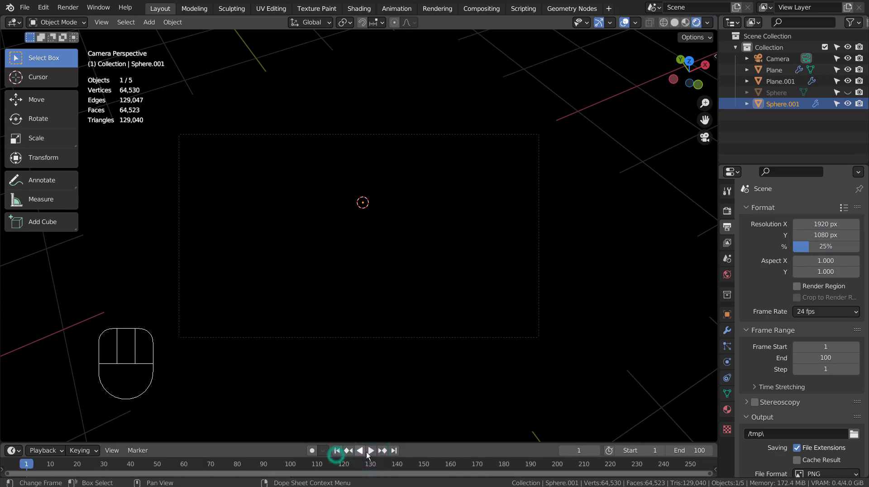
click(370, 452)
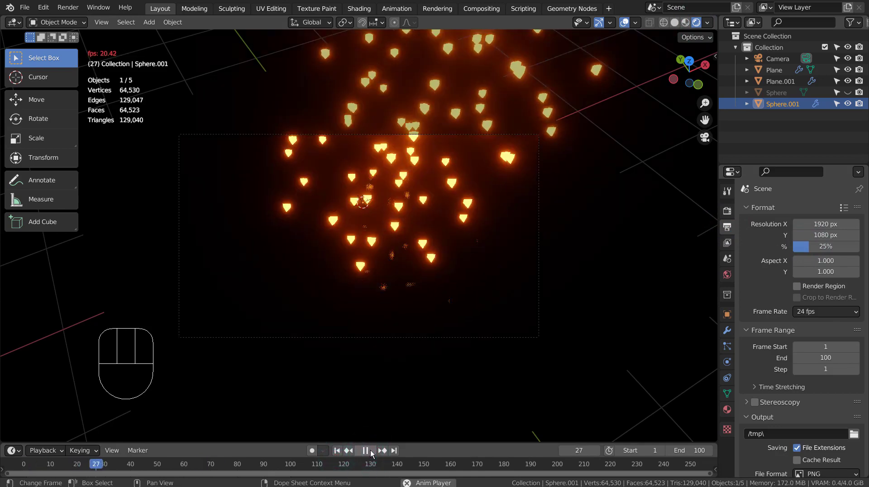
click(367, 451)
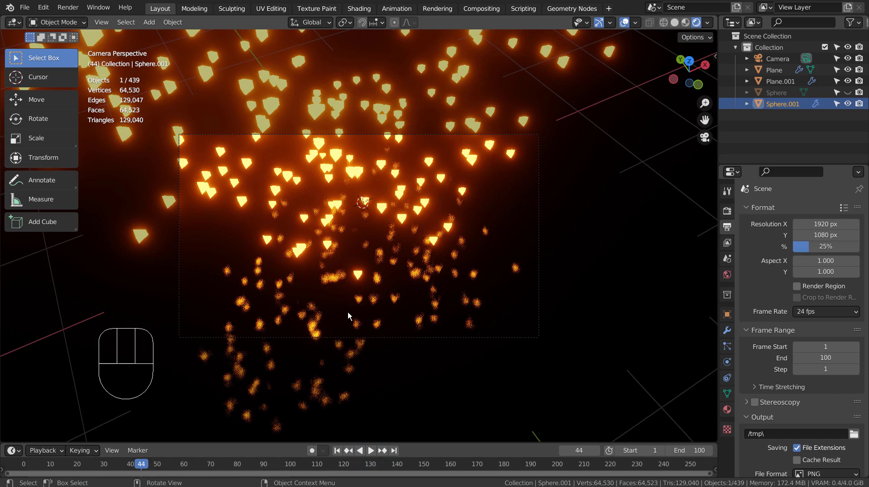
key(F12)
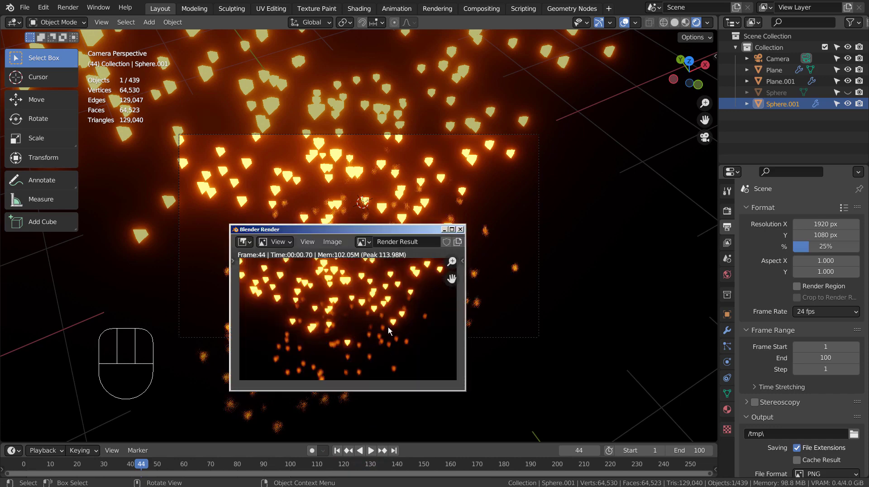
Add a Reflection Cubemap light probe scaled to 1.994 and show the Render properties
click(461, 230)
key(shift+a)
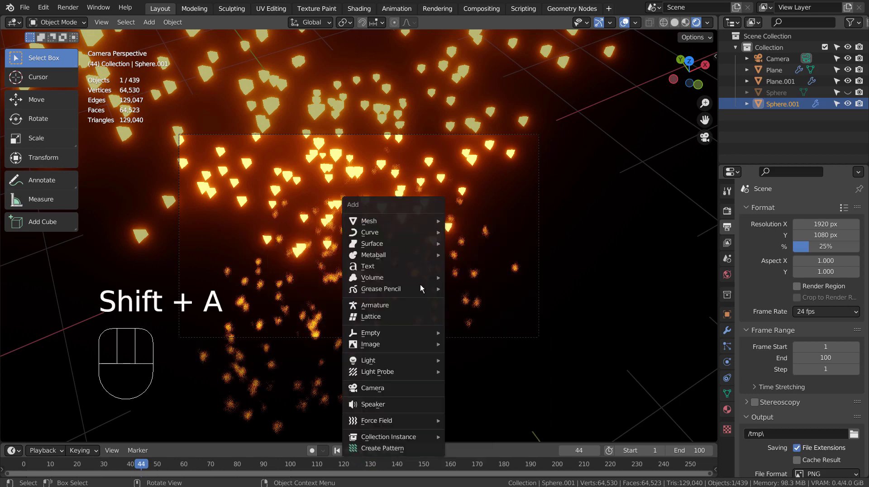
mouse_move(408, 375)
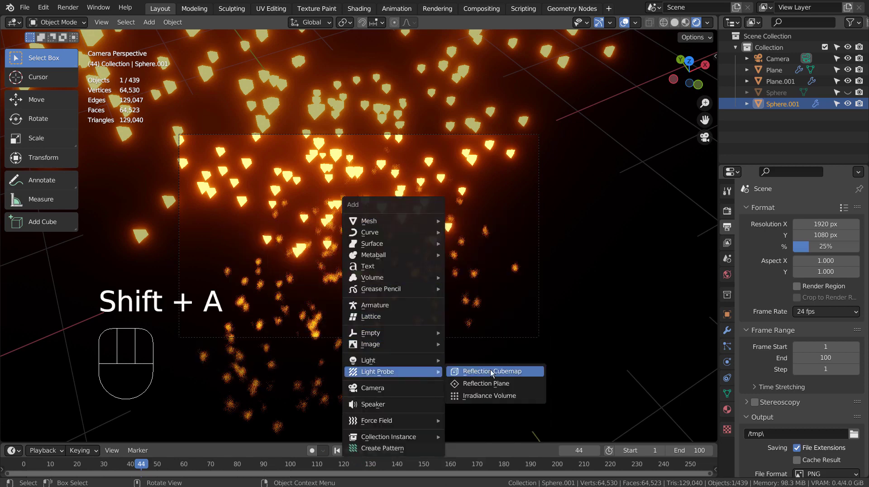
click(524, 372)
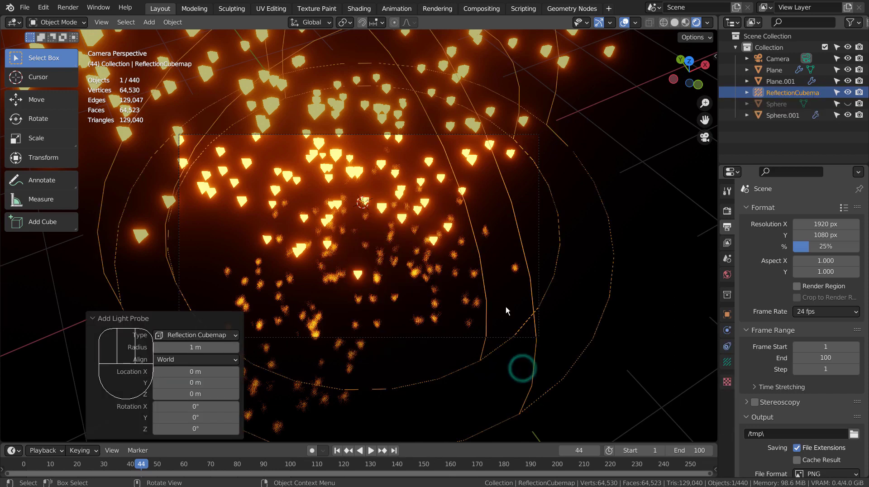
key(s)
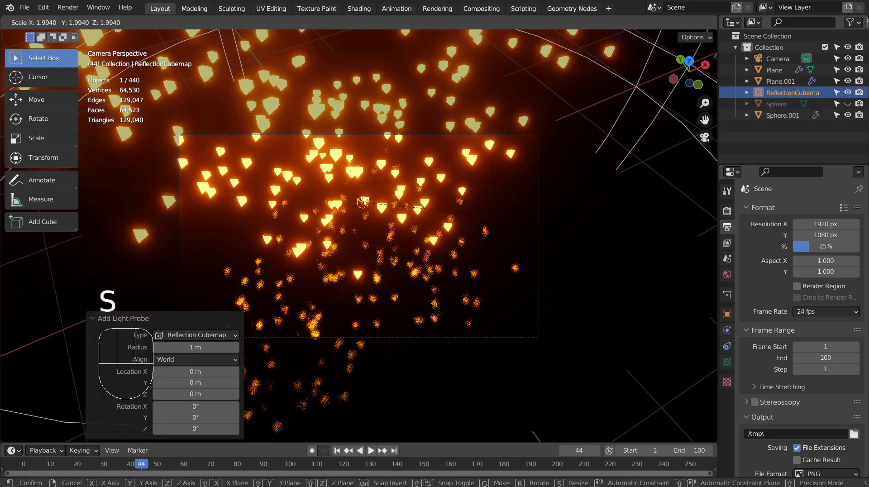
click(709, 238)
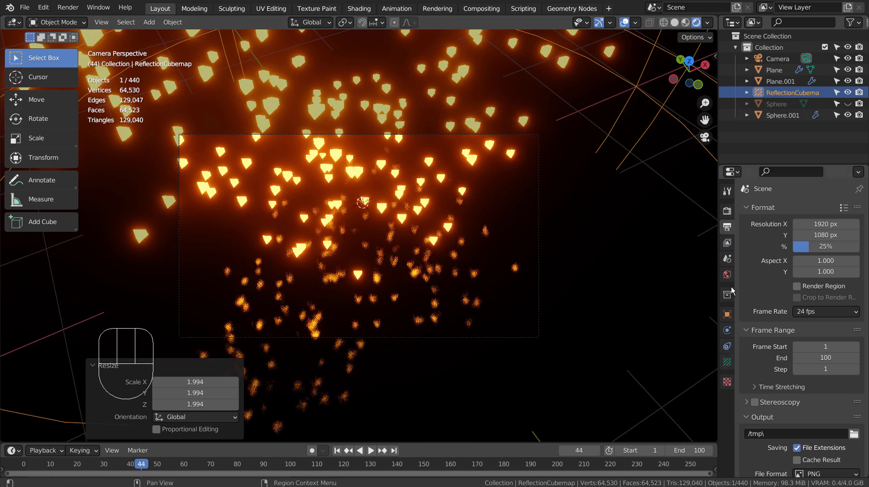
click(732, 211)
scroll(754, 304, down, 8)
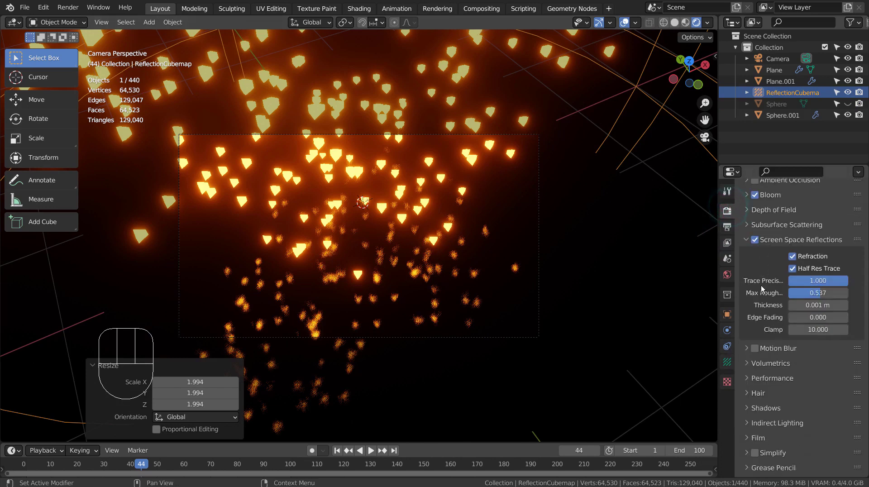
Bake the reflection cubemap under Indirect Lighting
click(750, 333)
scroll(751, 333, down, 4)
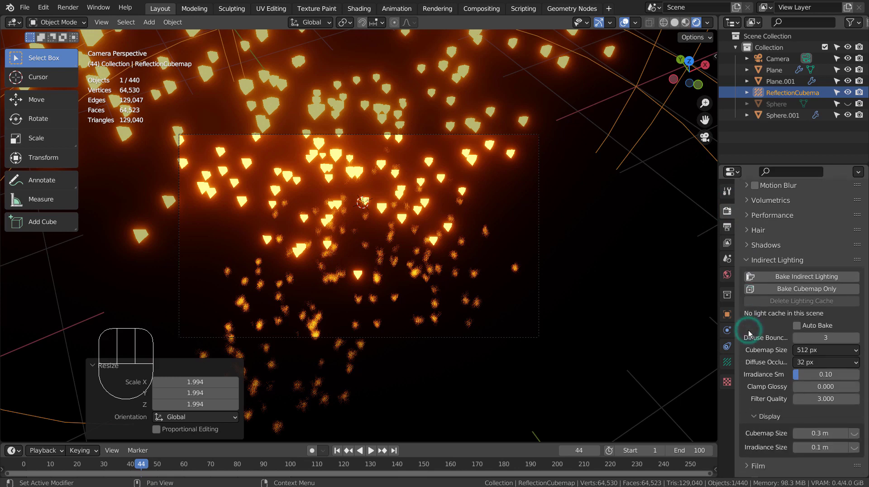
click(782, 290)
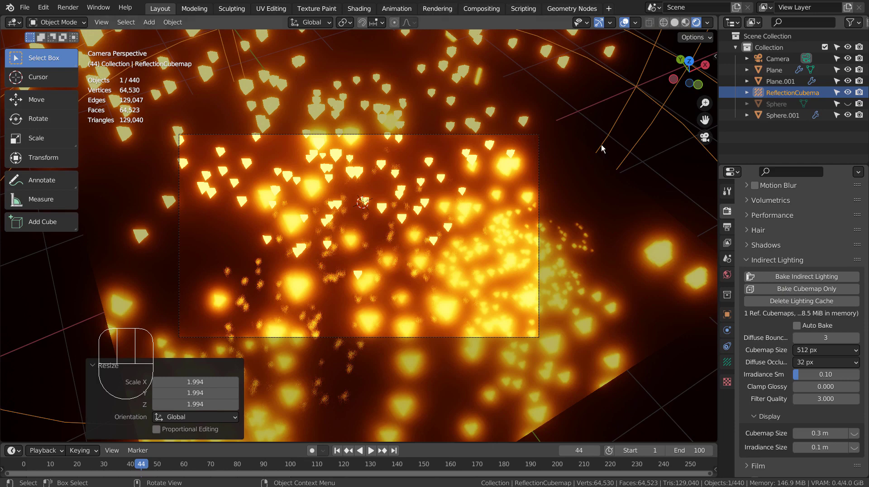
scroll(791, 263, up, 5)
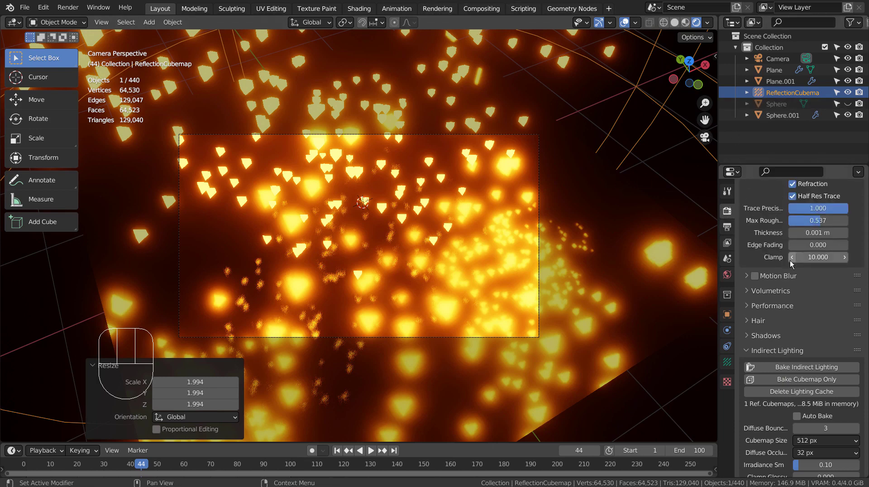
scroll(797, 265, up, 3)
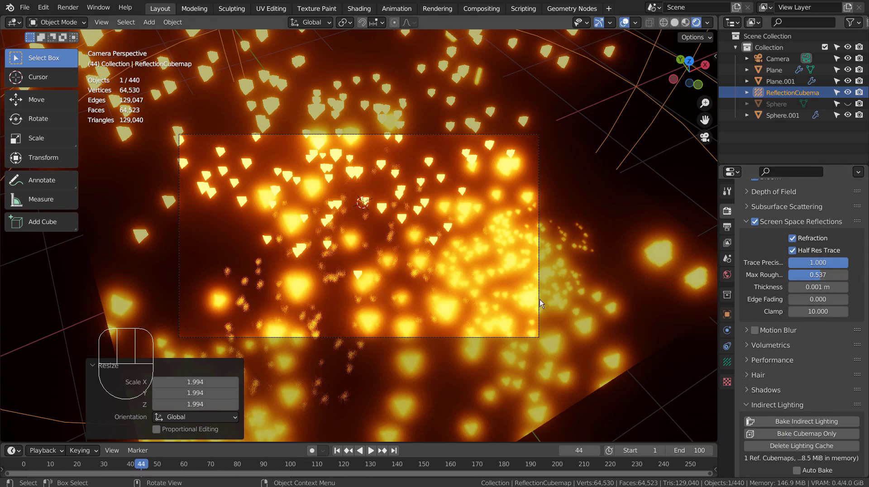
Render a test frame, then switch to the Compositing workspace
key(F12)
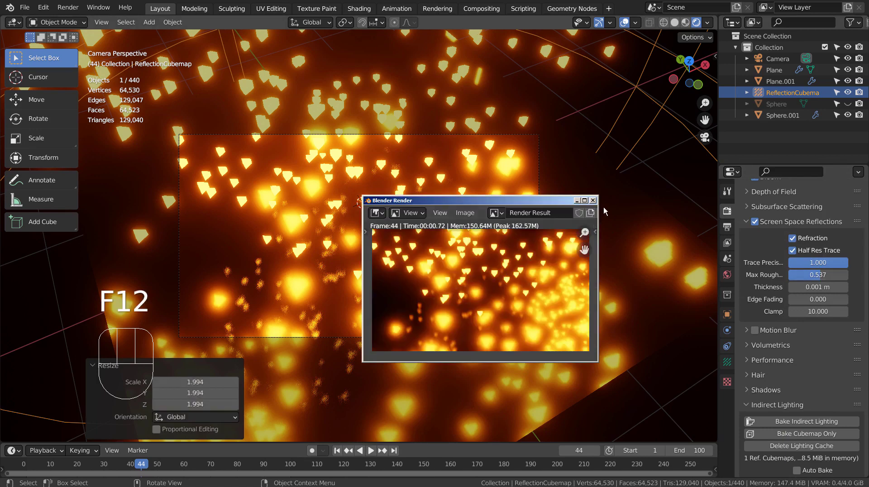
click(592, 200)
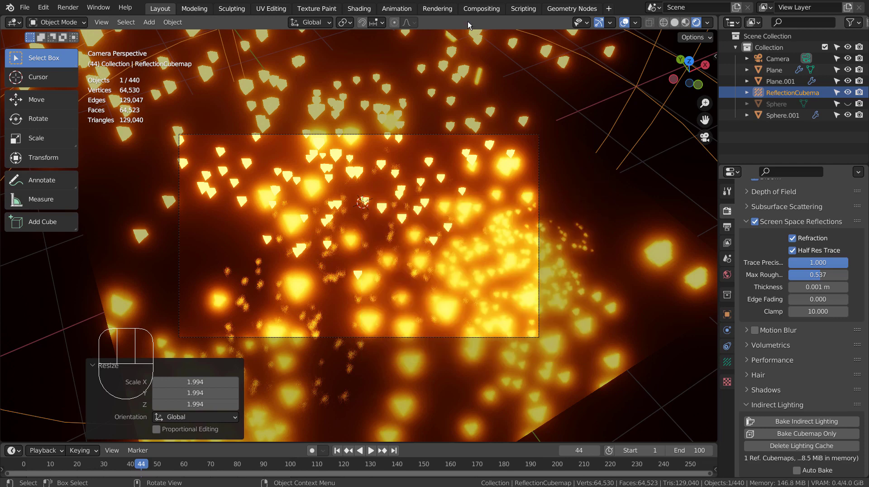
click(474, 9)
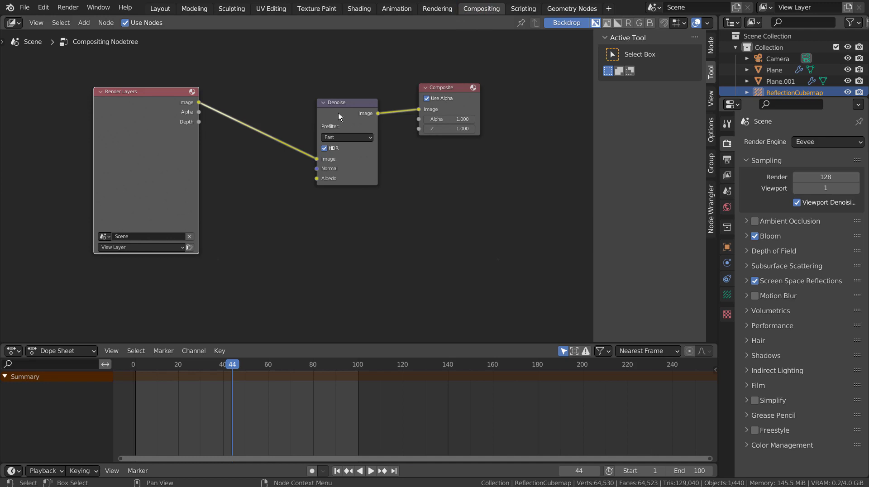
Delete the Denoise node and add a Glare node to the tree
drag(338, 103, 309, 104)
key(x)
key(shift+a)
click(308, 103)
text(glow)
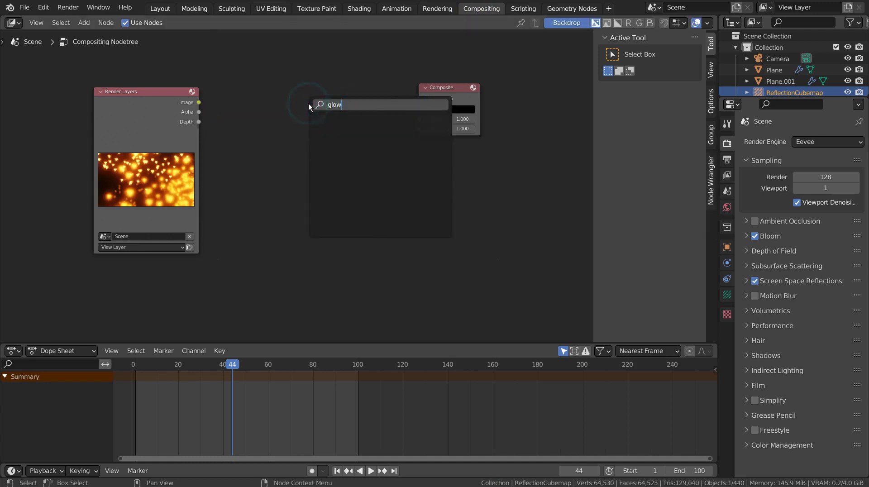
key(BackSpace)
key(BackSpace)
text(are)
key(Return)
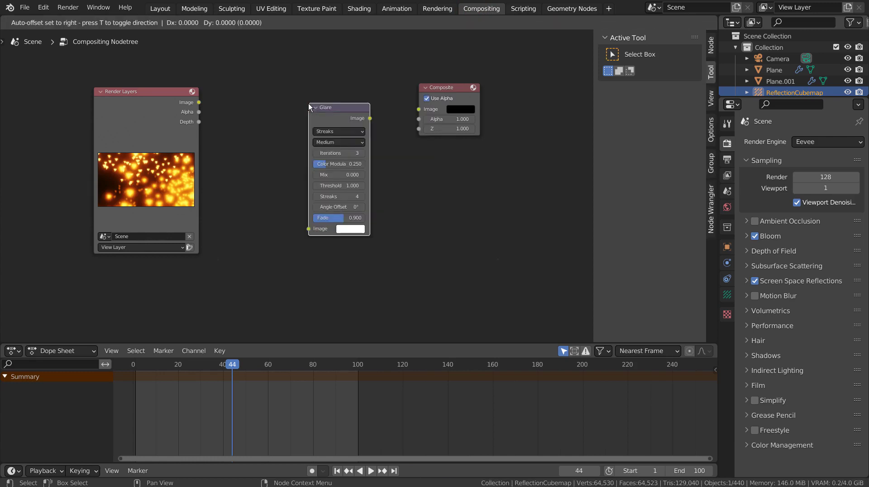
click(277, 93)
Add a Viewer node and wire Render Layers Image into Glare, Glare into Composite and Viewer
key(shift+a)
click(327, 51)
text(v)
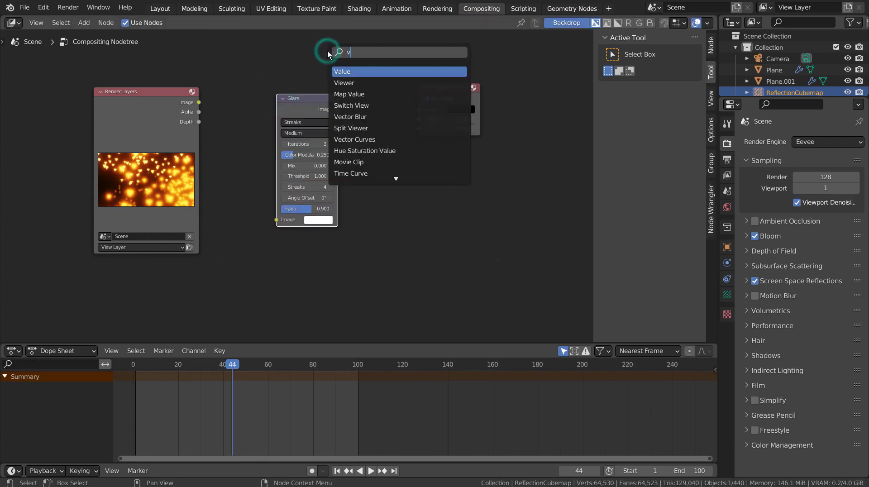
text(iew)
key(Return)
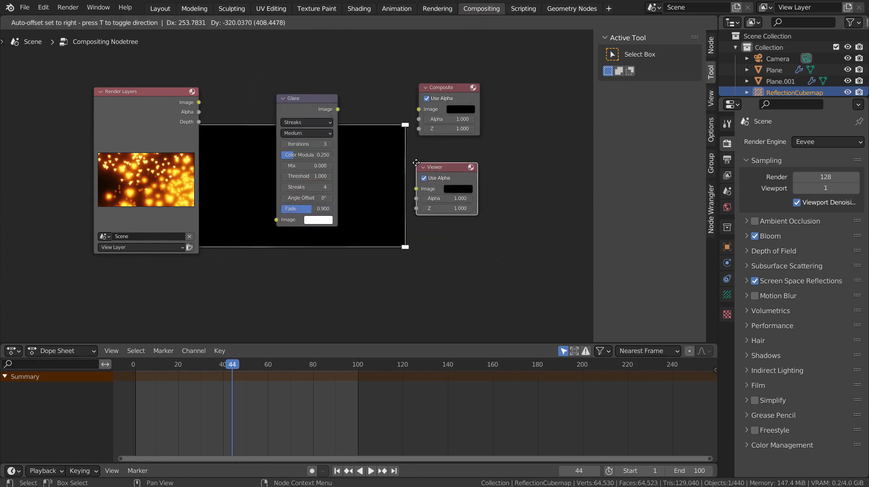
click(416, 163)
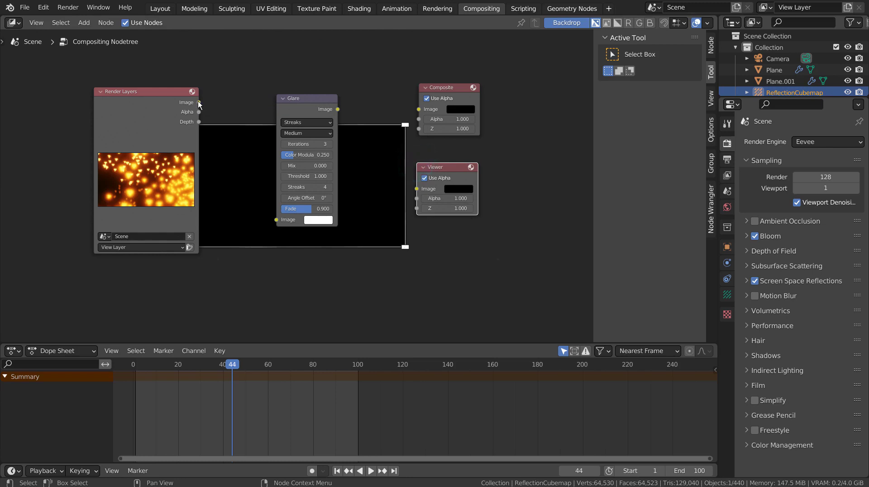
drag(199, 103, 276, 220)
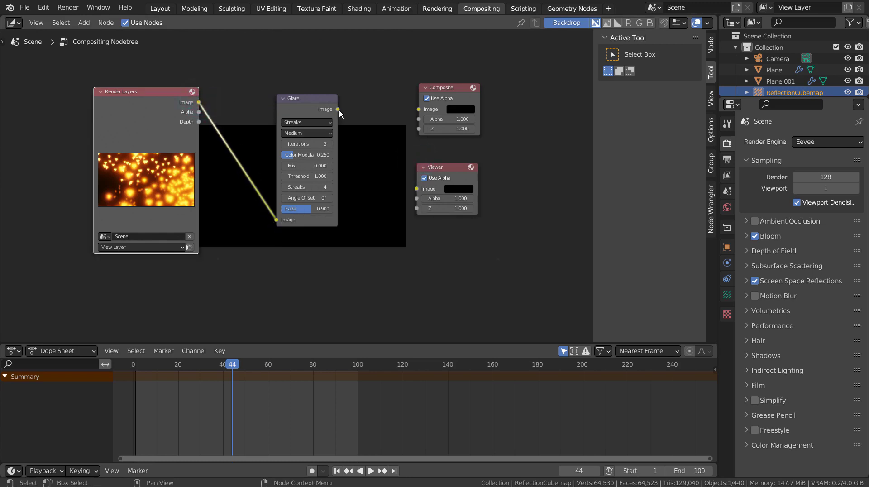
drag(339, 110, 418, 109)
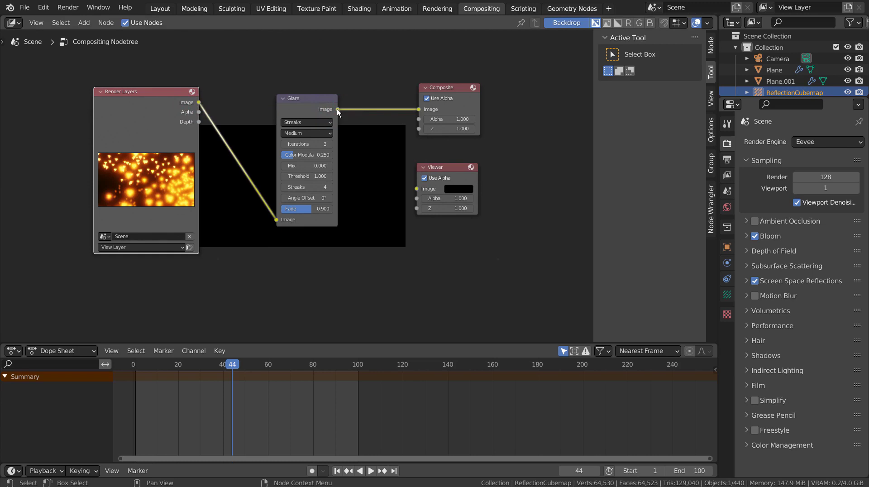
drag(338, 109, 417, 189)
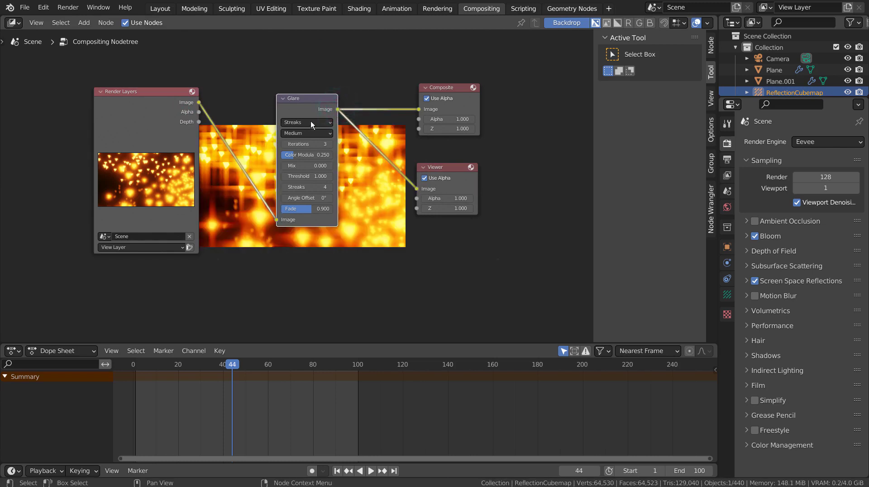
Arrange Render Layers at the far left with the Glare node beside it
drag(304, 100, 284, 241)
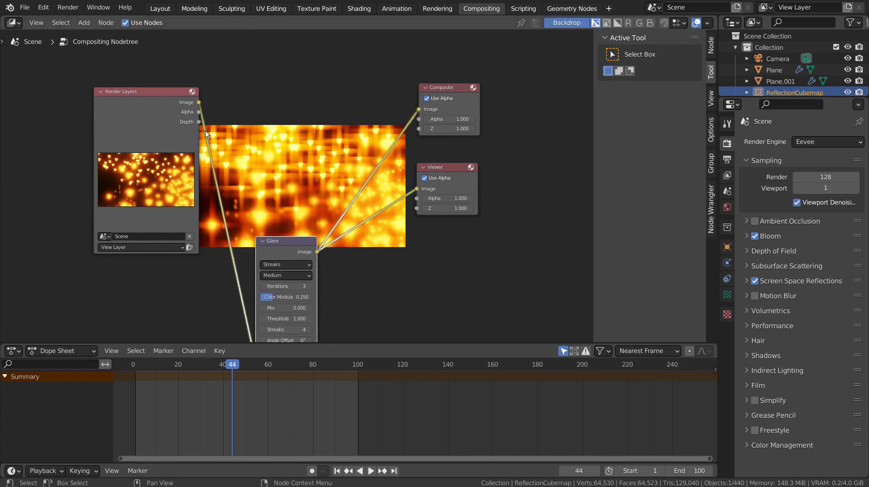
drag(161, 97, 130, 153)
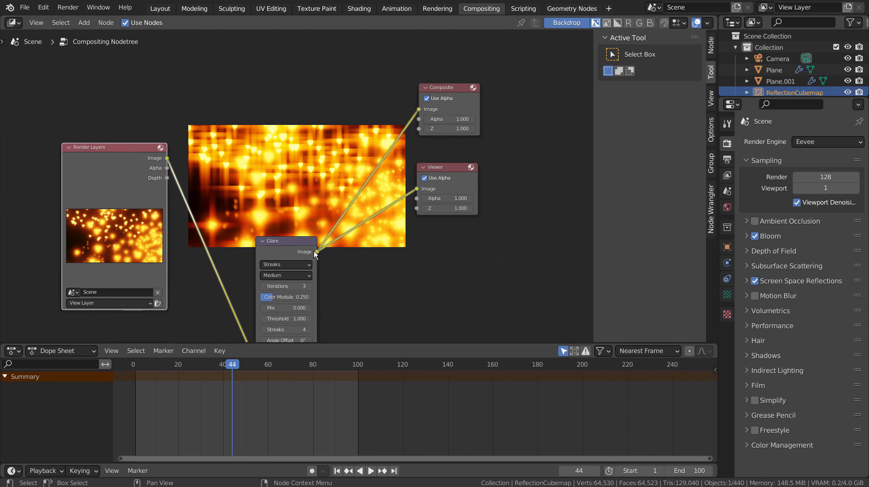
drag(287, 238, 165, 140)
drag(111, 146, 50, 121)
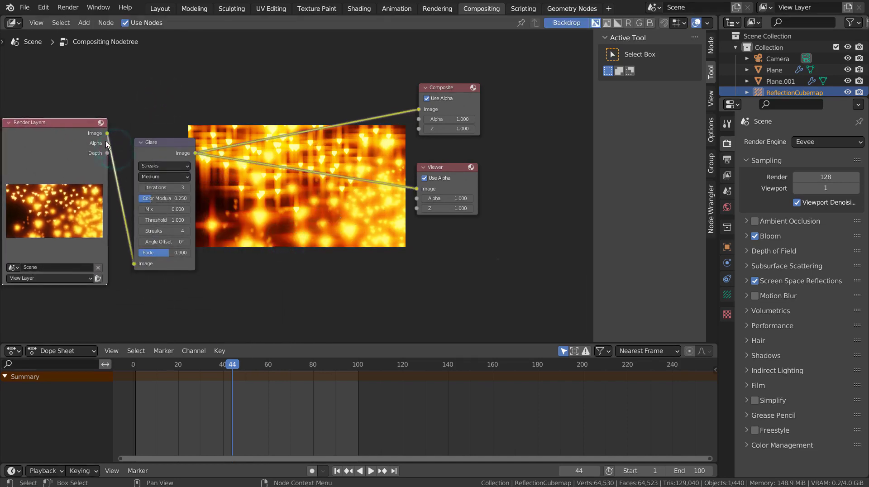
drag(154, 142, 143, 108)
Set the Glare node type to Fog Glow with Medium quality
click(154, 133)
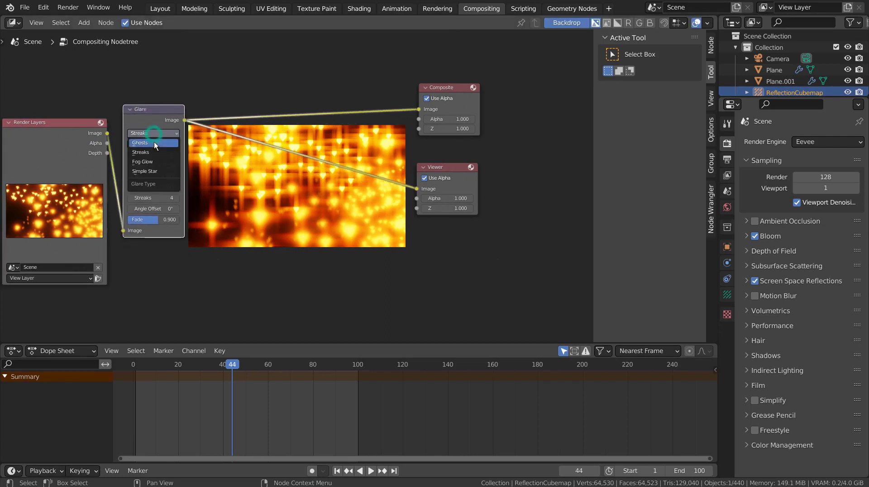
click(154, 143)
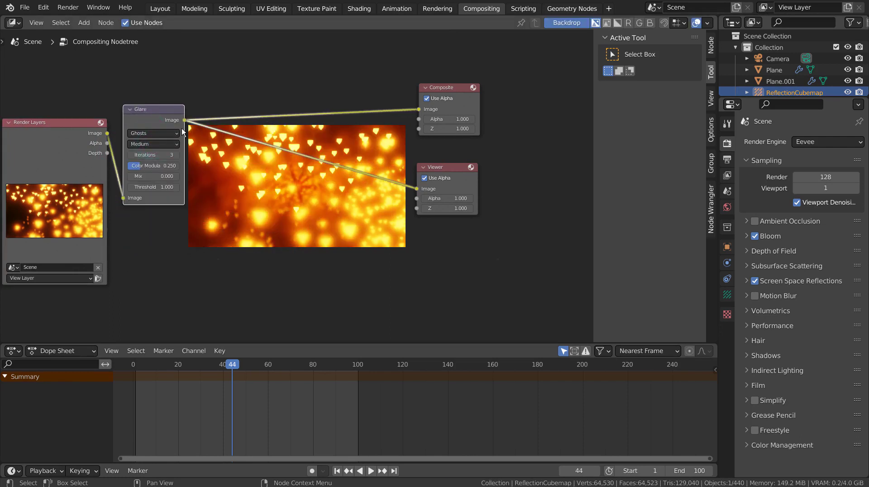
click(176, 133)
click(168, 161)
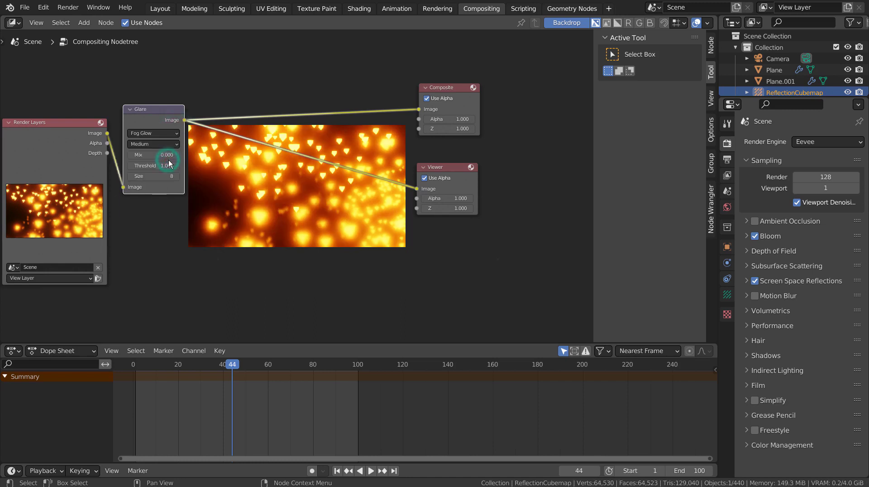
click(167, 144)
click(159, 157)
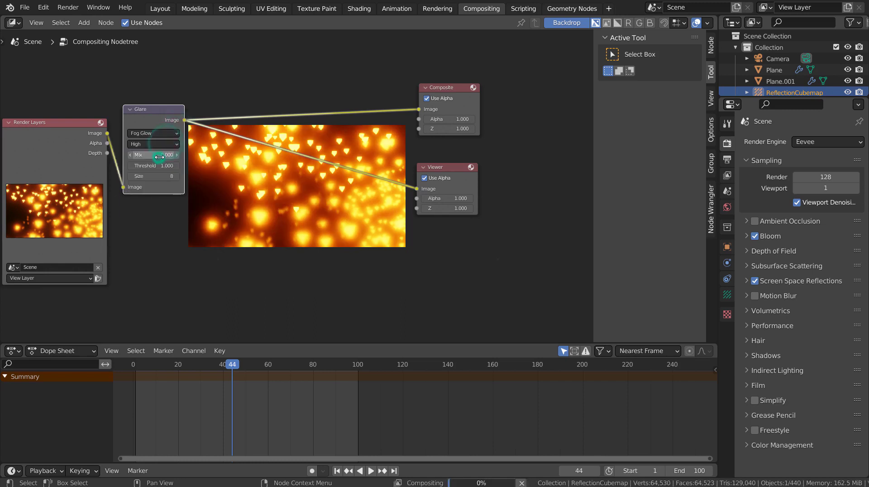
click(161, 144)
click(159, 156)
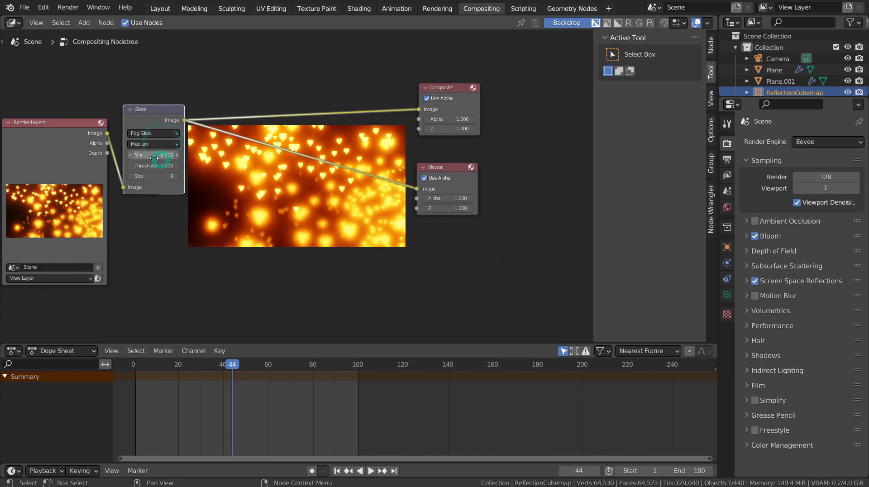
Set glare Mix to 0, Threshold to 11.9 and Size to 8
drag(155, 155, 155, 165)
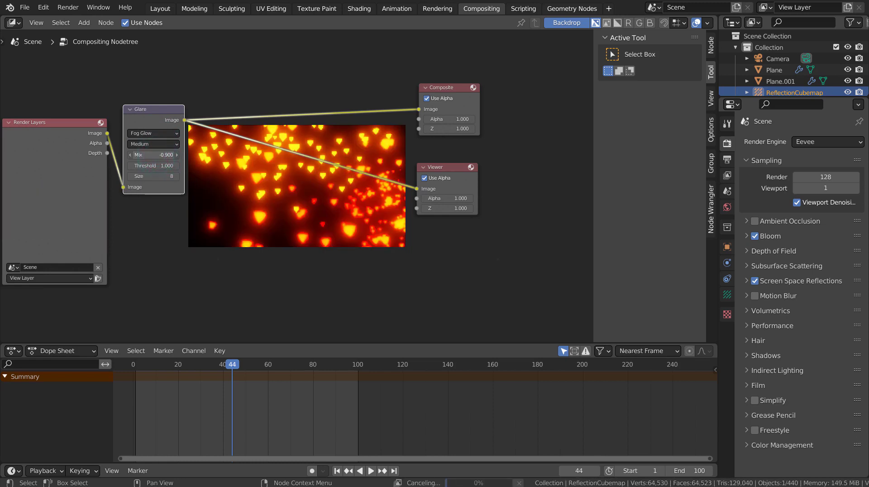
key(ctrl)
key(ctrl)
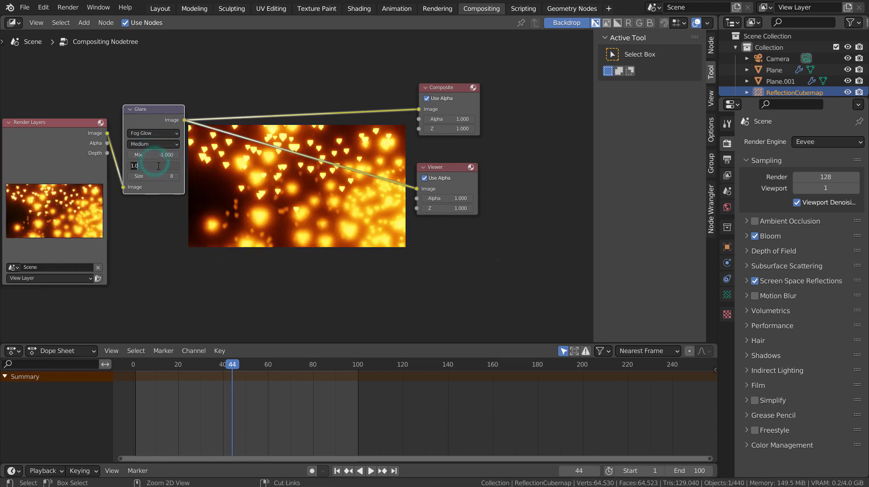
drag(152, 155, 181, 166)
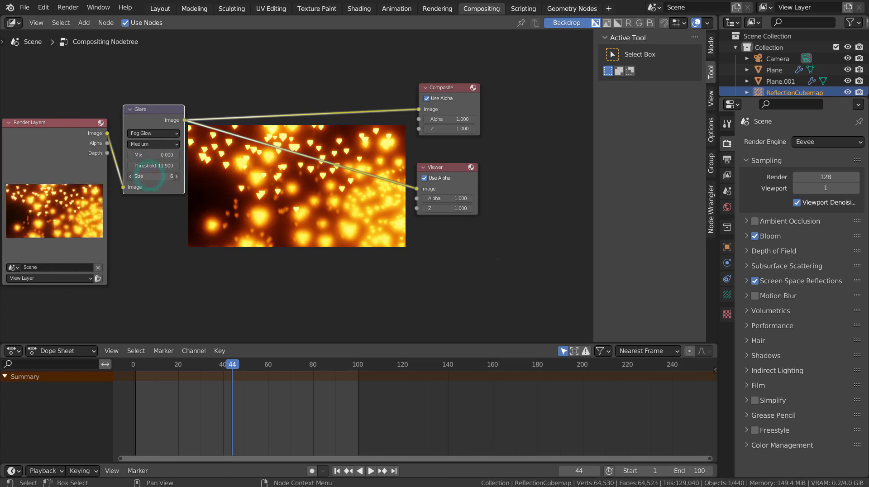
drag(150, 176, 146, 179)
Render frame 44 to check the orange particle glow, then close the render result
key(F12)
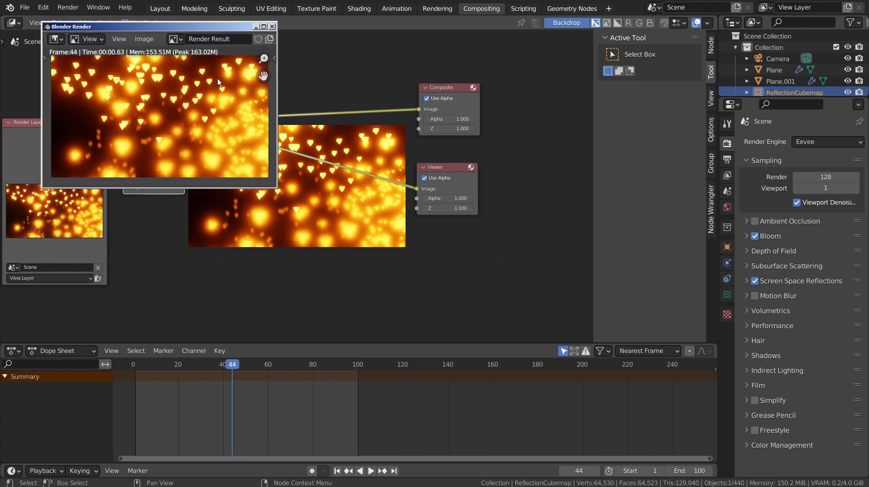
click(212, 33)
click(272, 26)
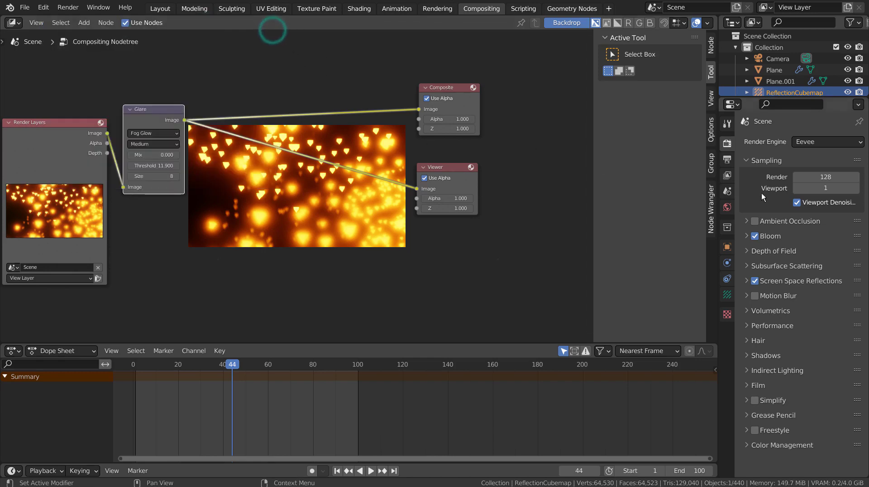
click(727, 160)
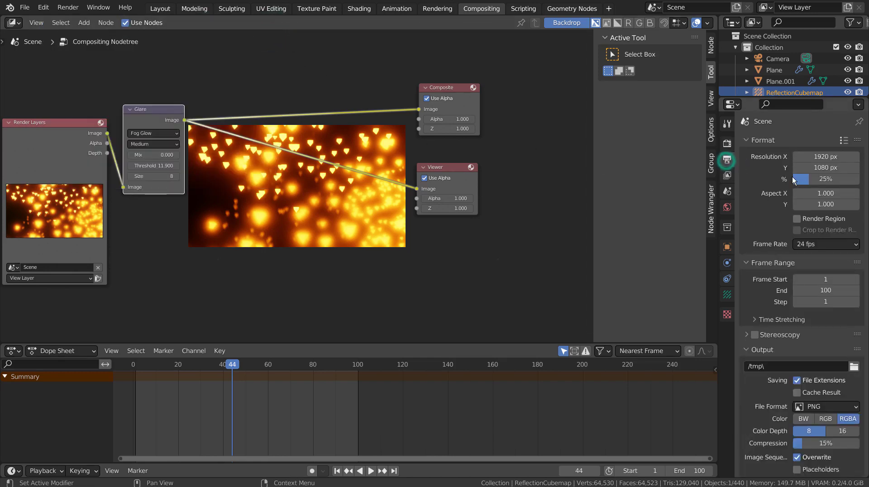